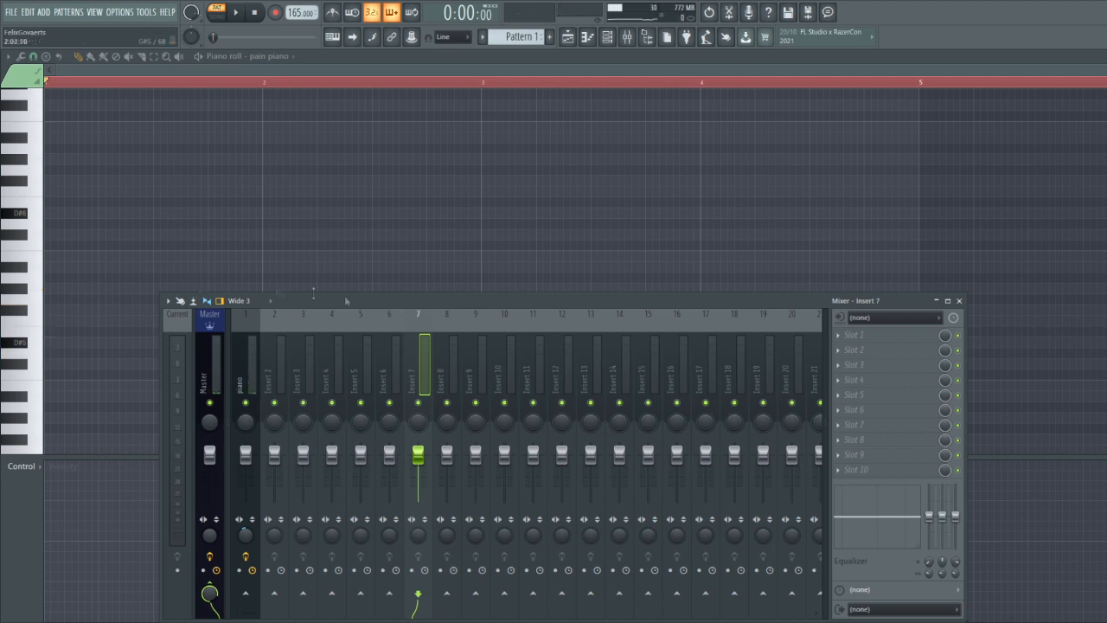
Hide the mixer and record an eight-bar piano progression into Pattern 1 in the piano roll
key("F9")
scroll(305, 256, "down", 2)
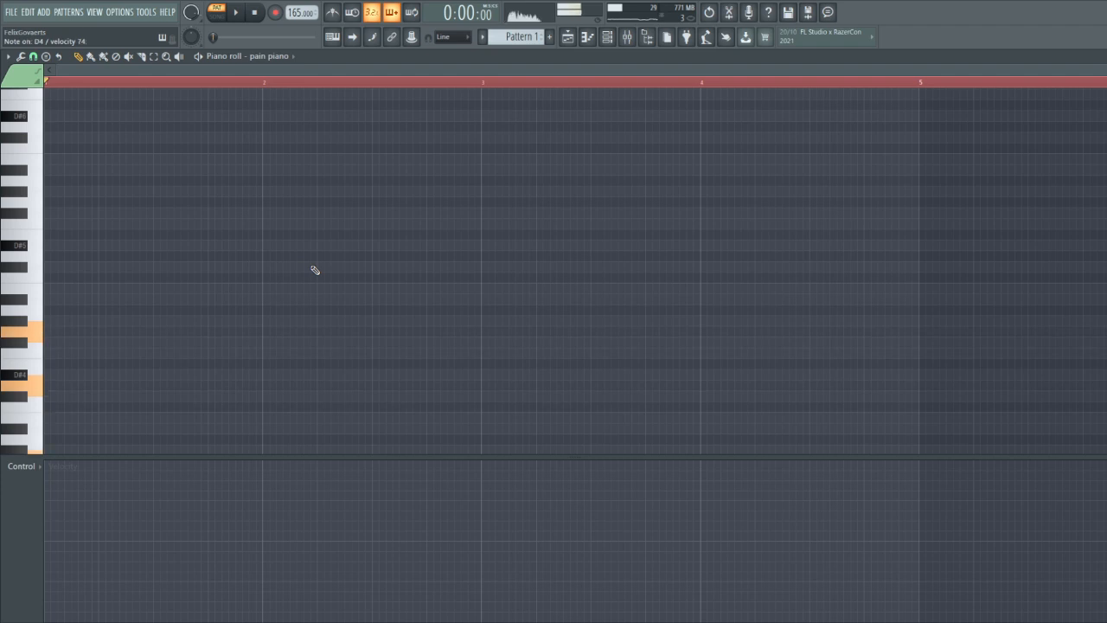
scroll(315, 271, "down", 2)
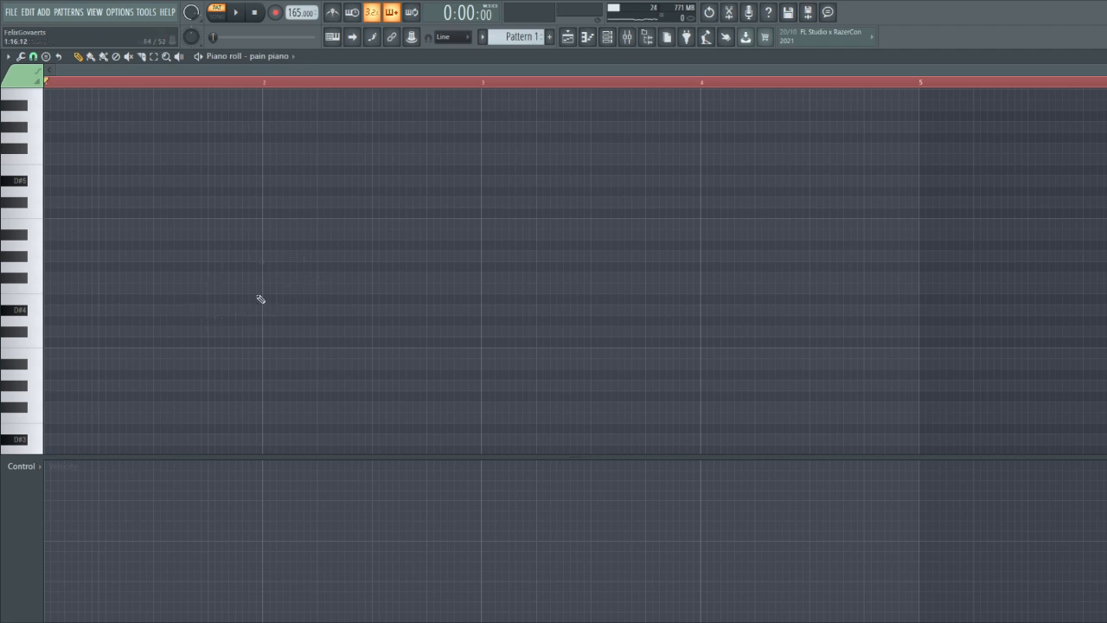
scroll(228, 310, "down", 2)
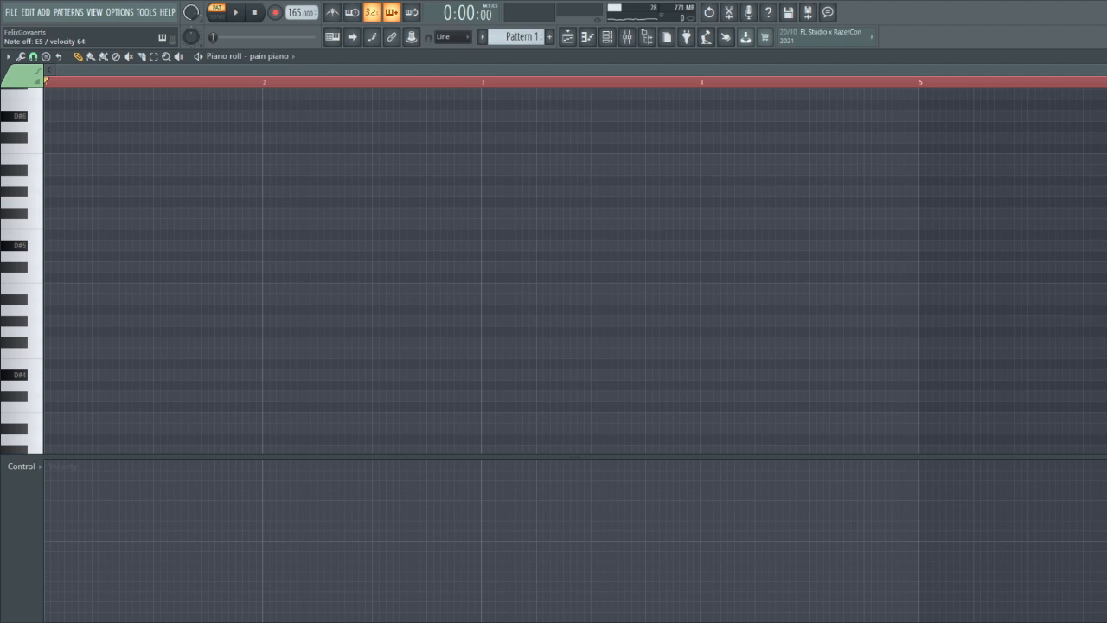
left_click(236, 13)
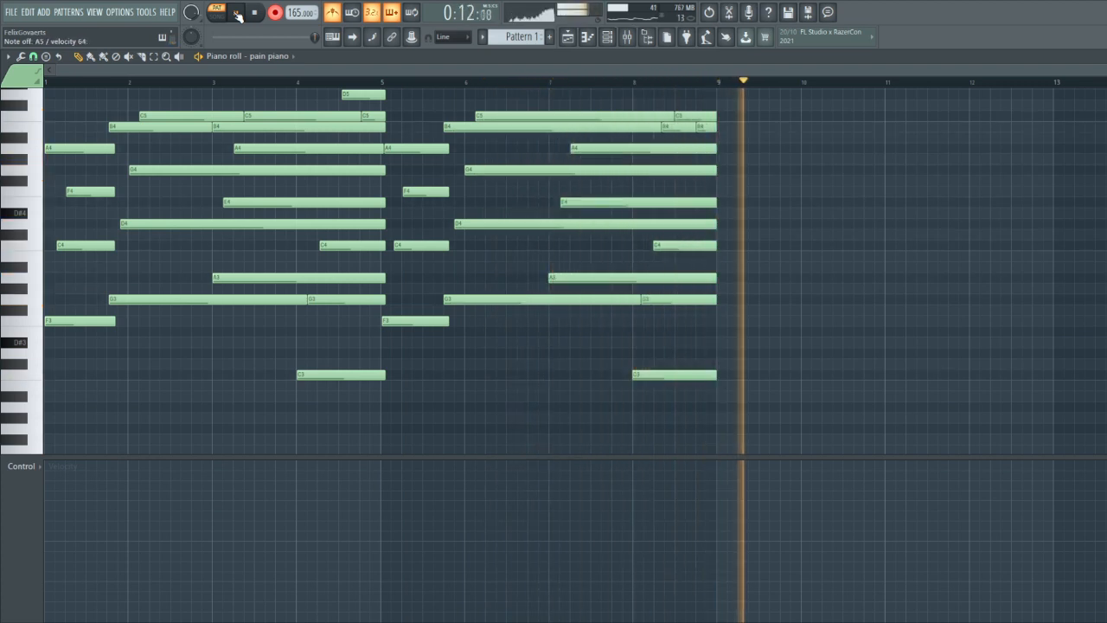
left_click(237, 14)
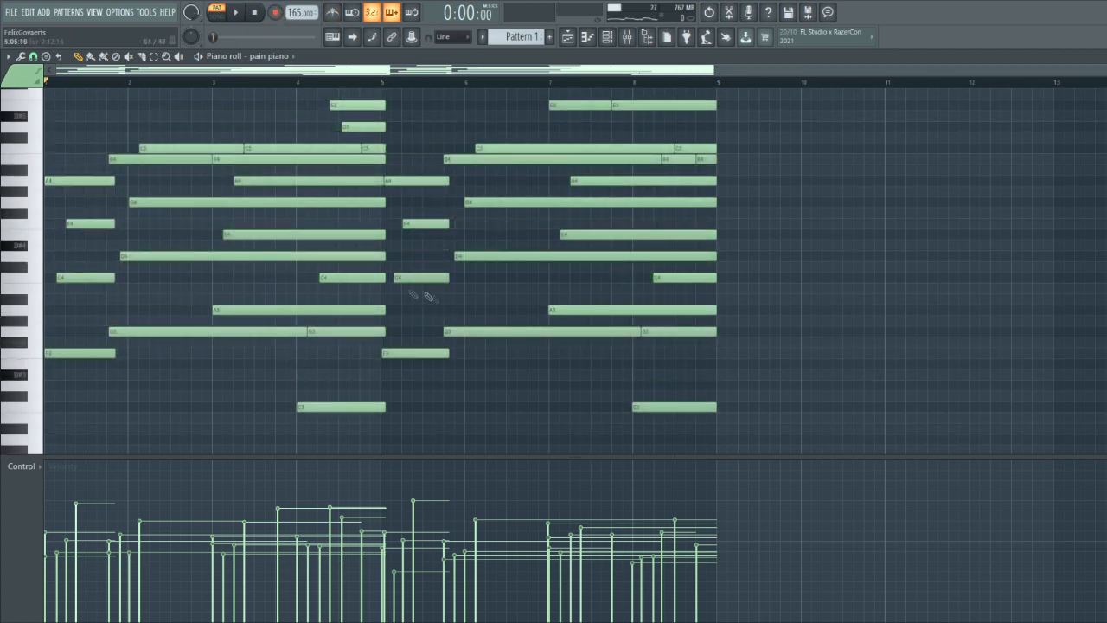
Select the low bass notes across the progression, adjust the snap setting and quantize them to the grid
scroll(390, 289, "up", 4)
scroll(415, 307, "down", 3)
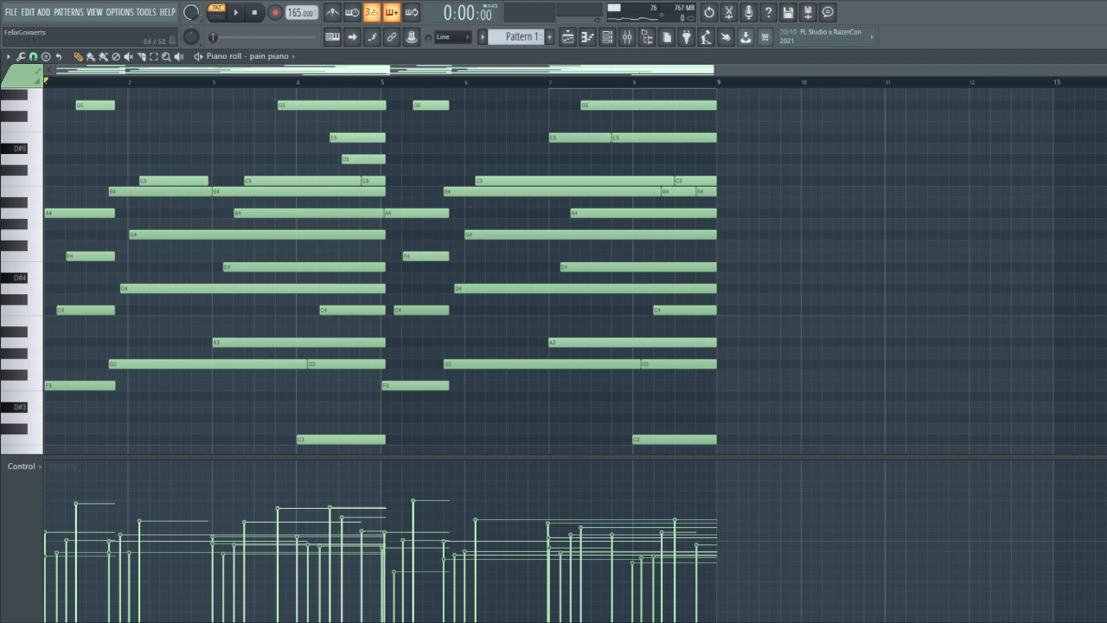
scroll(160, 372, "down", 1)
left_click_drag(727, 439, 235, 347)
left_click_drag(192, 358, 87, 318)
left_click(276, 310, "ctrl+shift")
left_click(536, 332, "ctrl+shift")
left_click(588, 310, "ctrl+shift")
left_click(33, 56)
left_click(57, 215)
key("ctrl+q")
left_click(220, 389, "ctrl")
Shorten the overlapping held notes after playing the progression, trimming the A3 bass note at bar 3 to just past bar 4
scroll(53, 346, "up", 5)
left_click_drag(190, 279, 177, 279)
left_click_drag(92, 181, 88, 181)
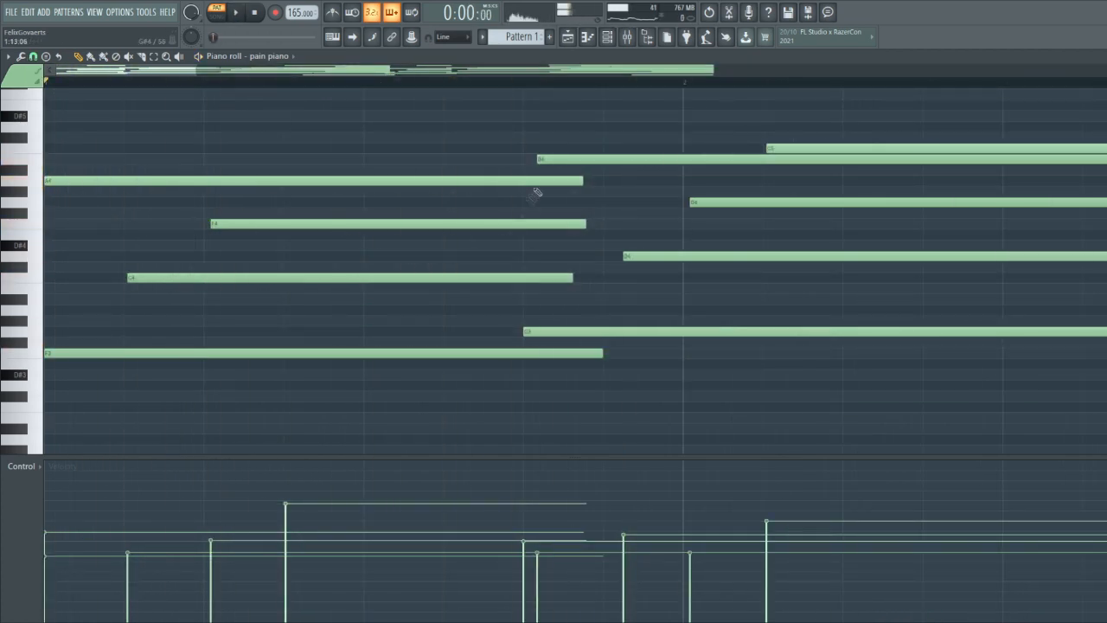
scroll(272, 235, "down", 3)
key("space")
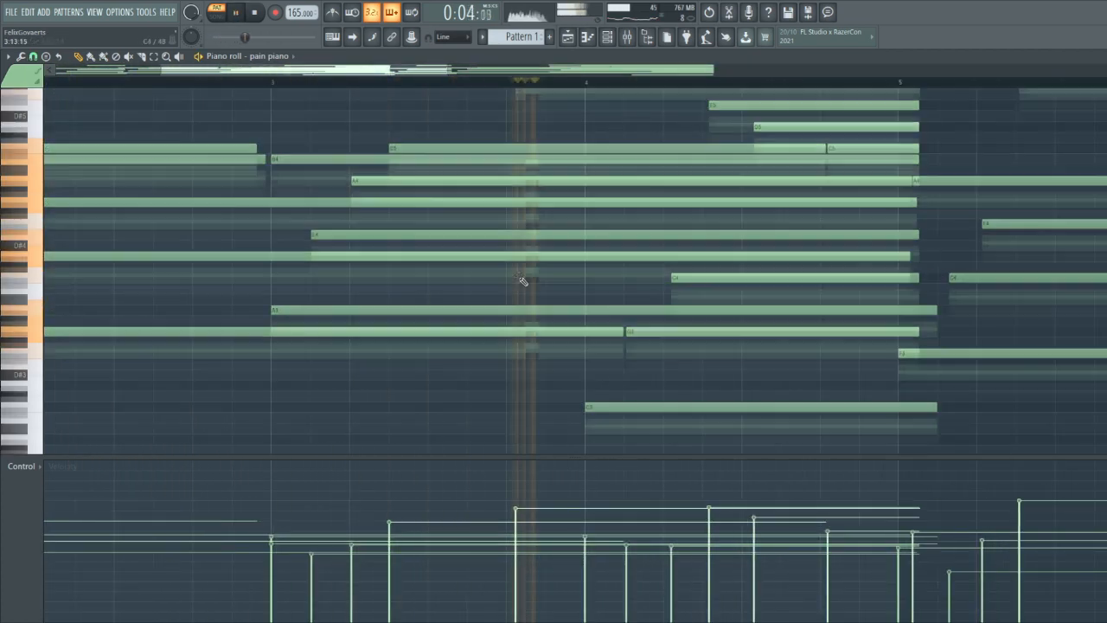
scroll(523, 281, "up", 3)
scroll(917, 260, "up", 1)
scroll(830, 254, "down", 3)
scroll(830, 256, "up", 3)
key("space")
scroll(714, 266, "down", 2)
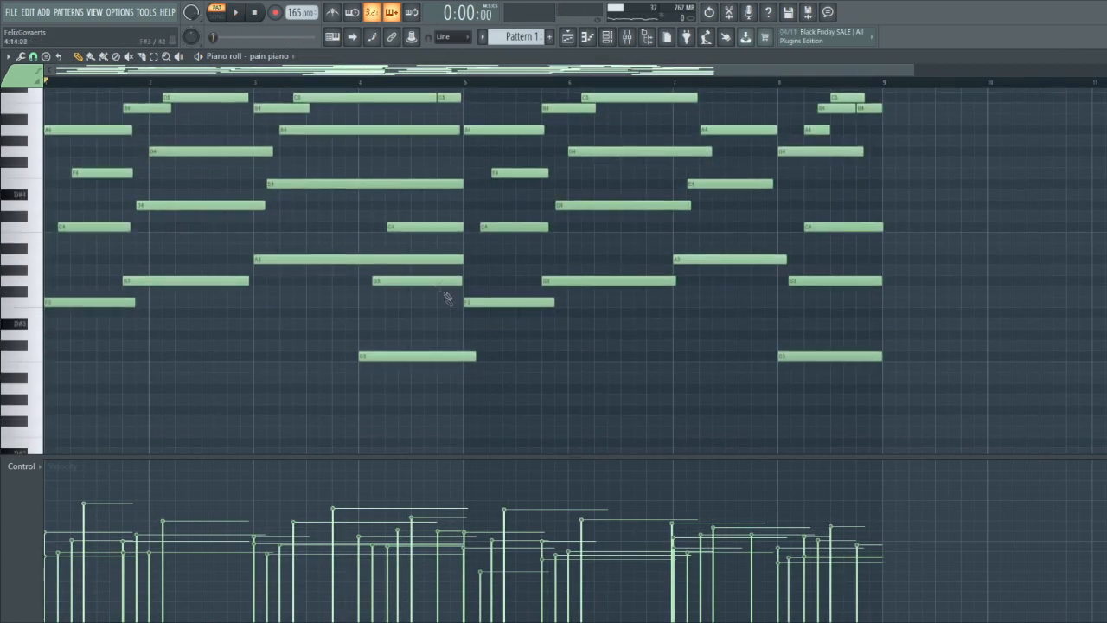
left_click(448, 258)
left_click_drag(439, 260, 384, 269)
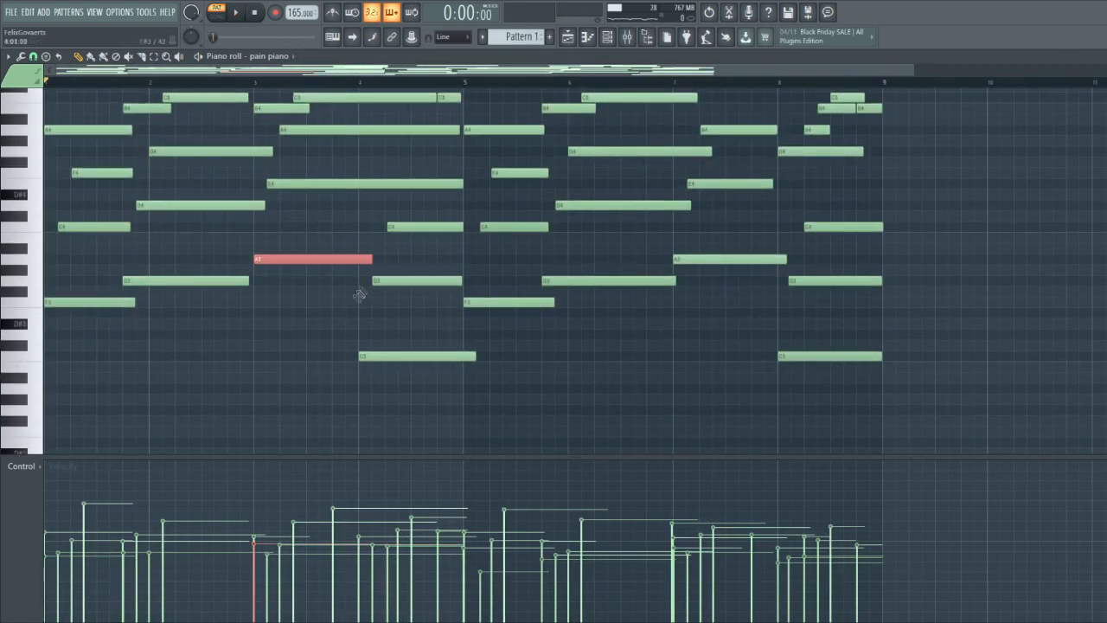
Set the piano roll's scale highlighting to root note A with the Minor Natural (Aeolian) scale
scroll(359, 294, "up", 5)
left_click_drag(763, 232, 43, 117)
scroll(335, 255, "up", 2)
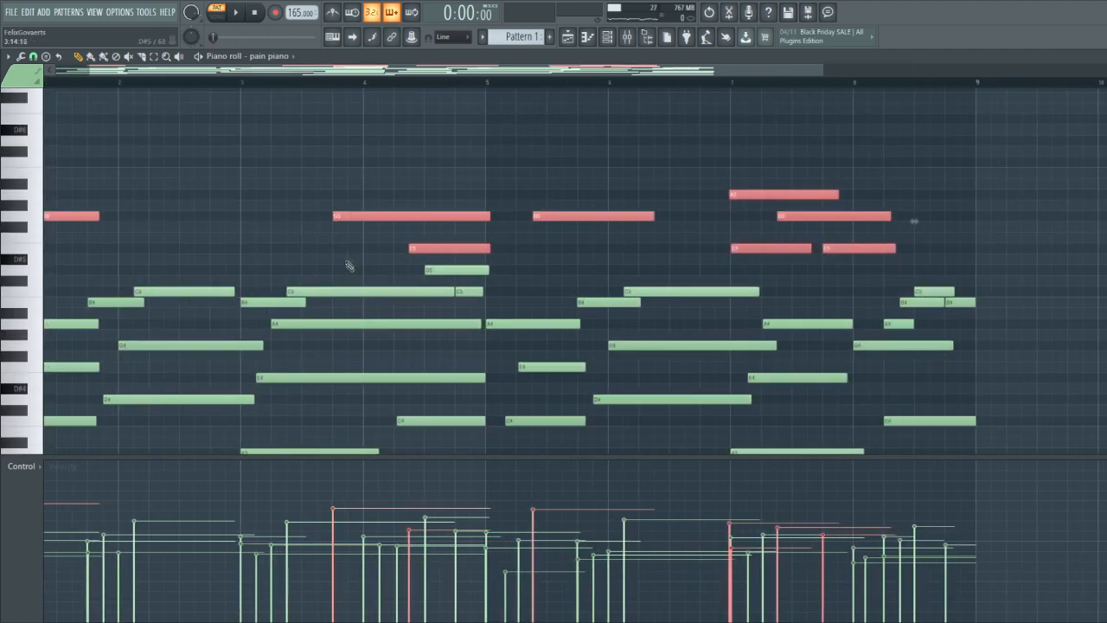
scroll(350, 265, "up", 4)
left_click(7, 56)
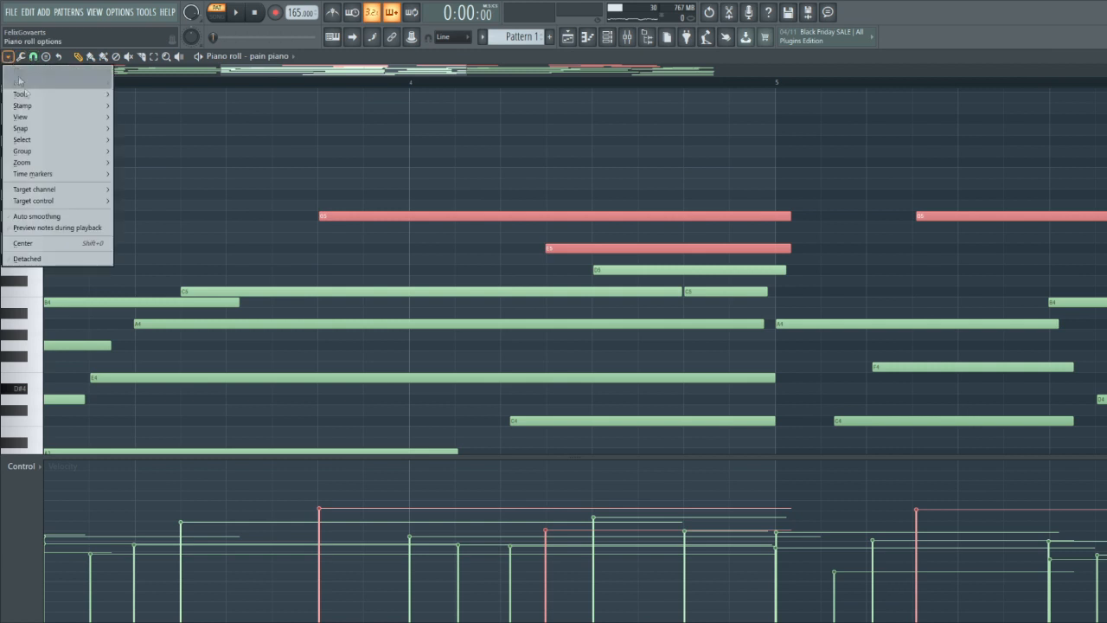
mouse_move(52, 117)
mouse_move(152, 281)
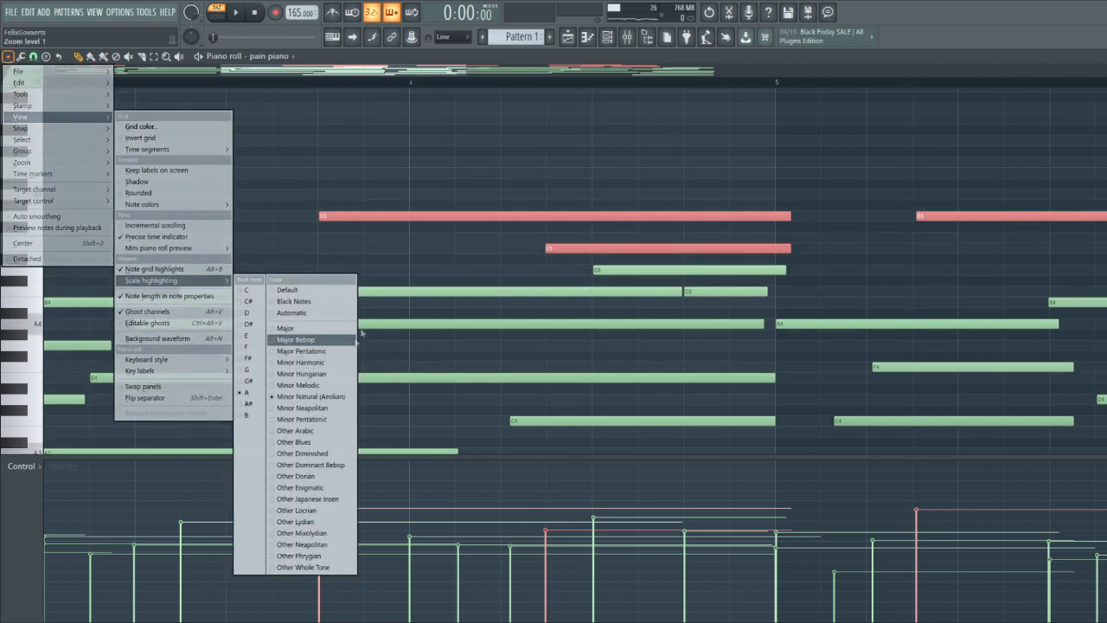
left_click(409, 266)
Add a D5 note under the G5 just before bar 4 and shorten it to end at the existing D5
left_click_drag(391, 254, 367, 189)
left_click(327, 271)
left_click(689, 273)
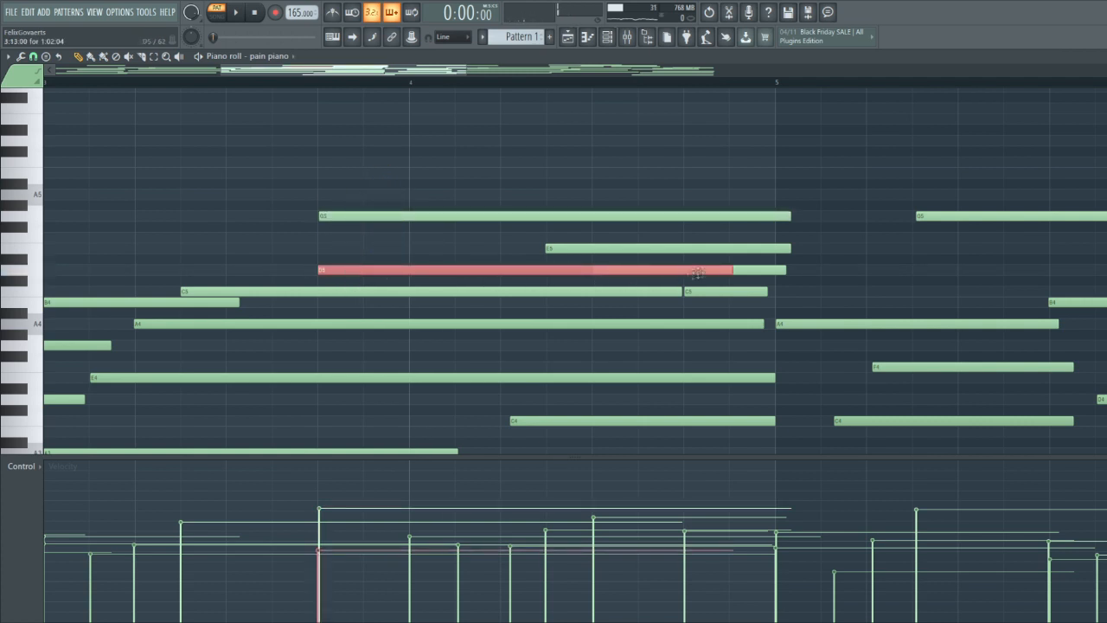
left_click_drag(730, 269, 589, 274)
left_click(620, 271)
Adjust the velocity of the added D5 note, checking its level by playing back from late in bar 2
left_click_drag(446, 266, 332, 228)
left_click(334, 560)
scroll(298, 350, "down", 4)
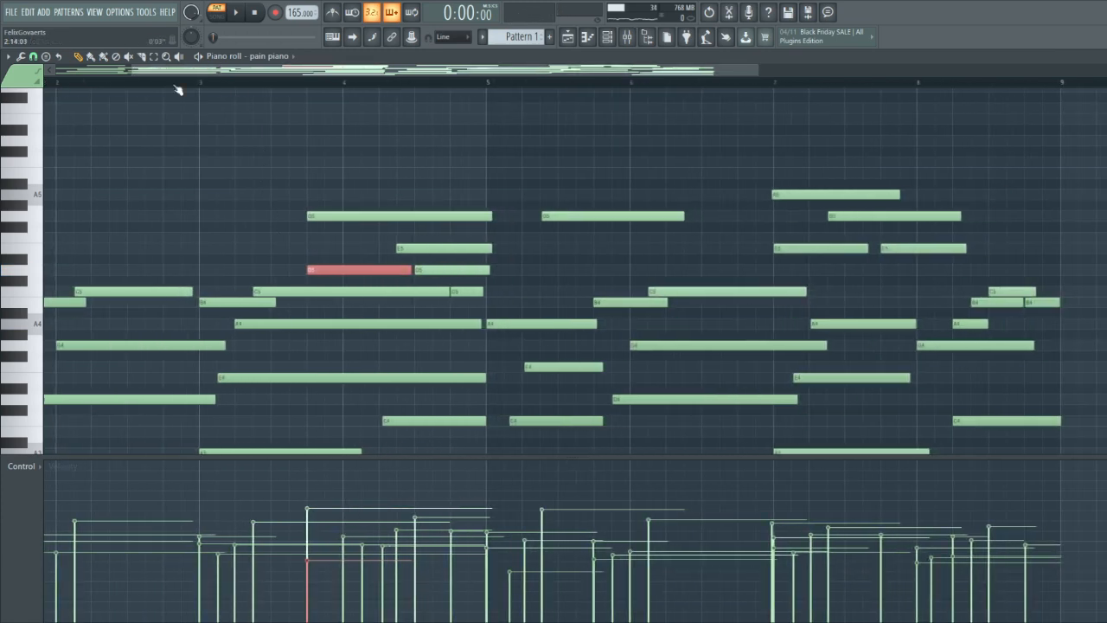
scroll(155, 90, "down", 3)
left_click(194, 85)
key("space")
left_click(200, 141, "ctrl")
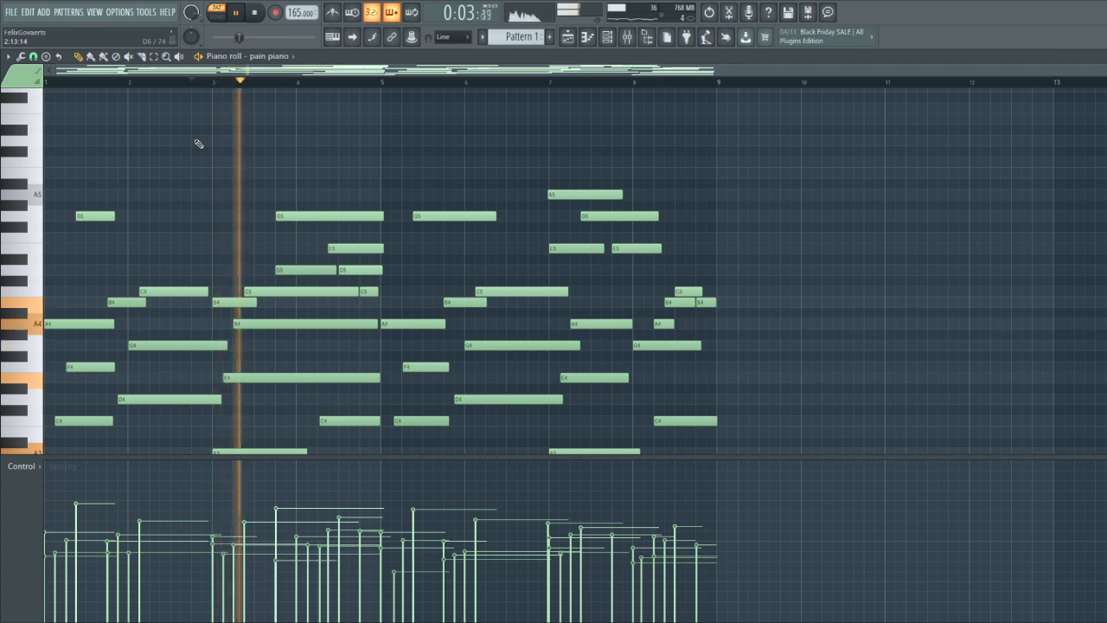
scroll(286, 204, "up", 3)
key("space")
left_click(299, 270, "ctrl")
key("space")
left_click(202, 229, "ctrl")
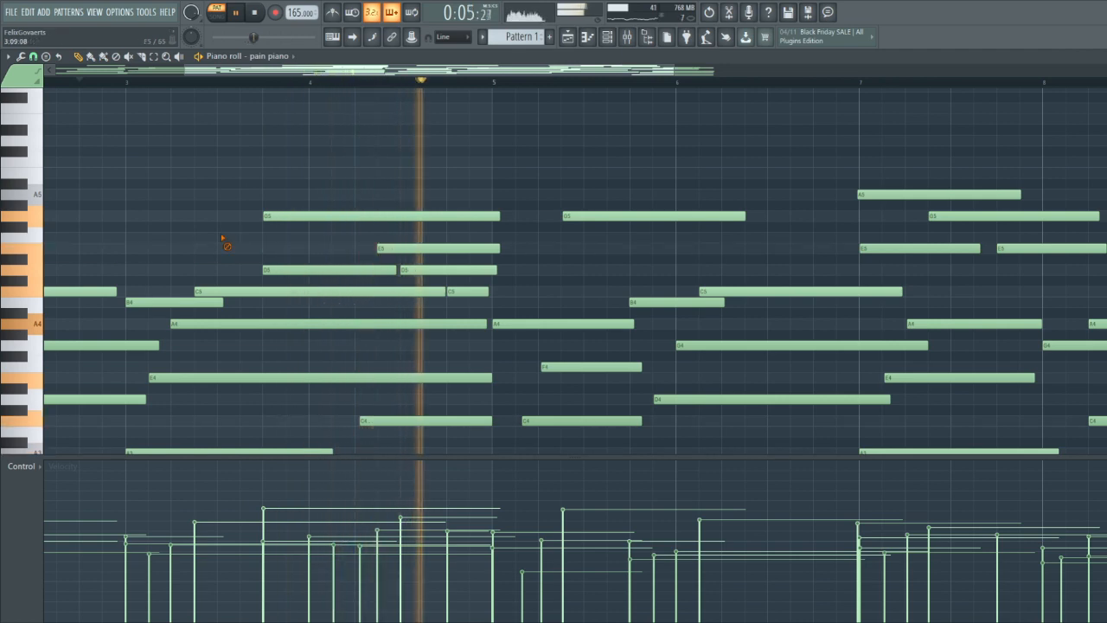
Stop playback and align the A5 melody note with the start of bar 7
scroll(294, 289, "down", 3)
scroll(528, 286, "up", 2)
scroll(567, 283, "up", 1)
left_click(620, 247, "ctrl")
key("space")
mouse_move(634, 274)
left_mouse_down()
mouse_move(579, 257)
mouse_move(590, 256)
mouse_move(575, 192)
left_mouse_up()
scroll(570, 218, "up", 2)
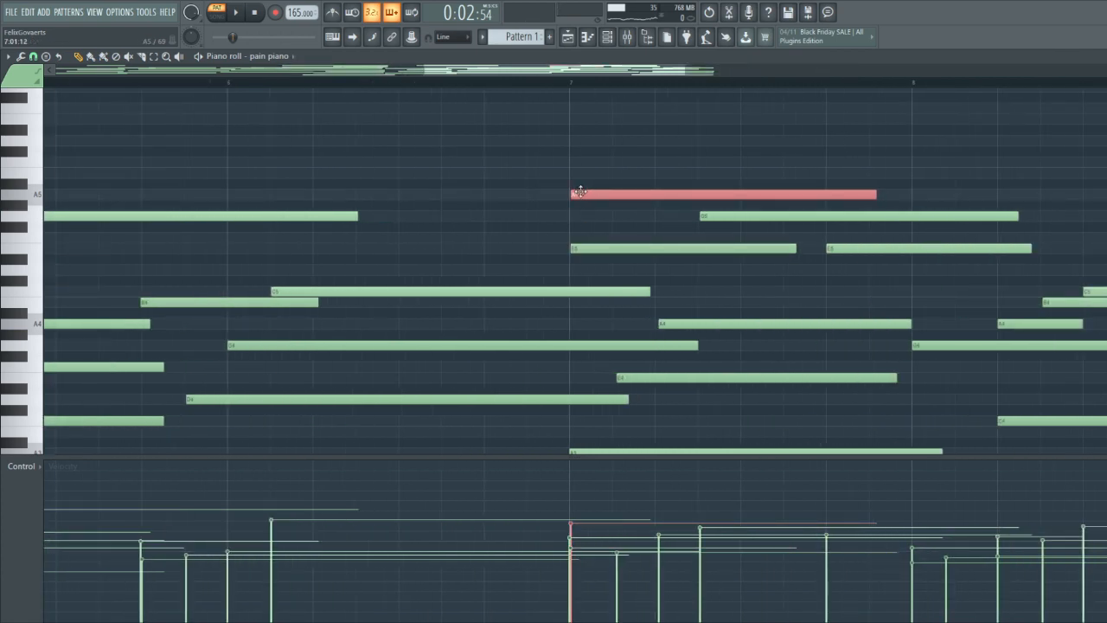
Trim the end of the G3 bass note that starts in bar 5 to the start of bar 7
scroll(579, 192, "down", 3)
scroll(563, 247, "down", 3)
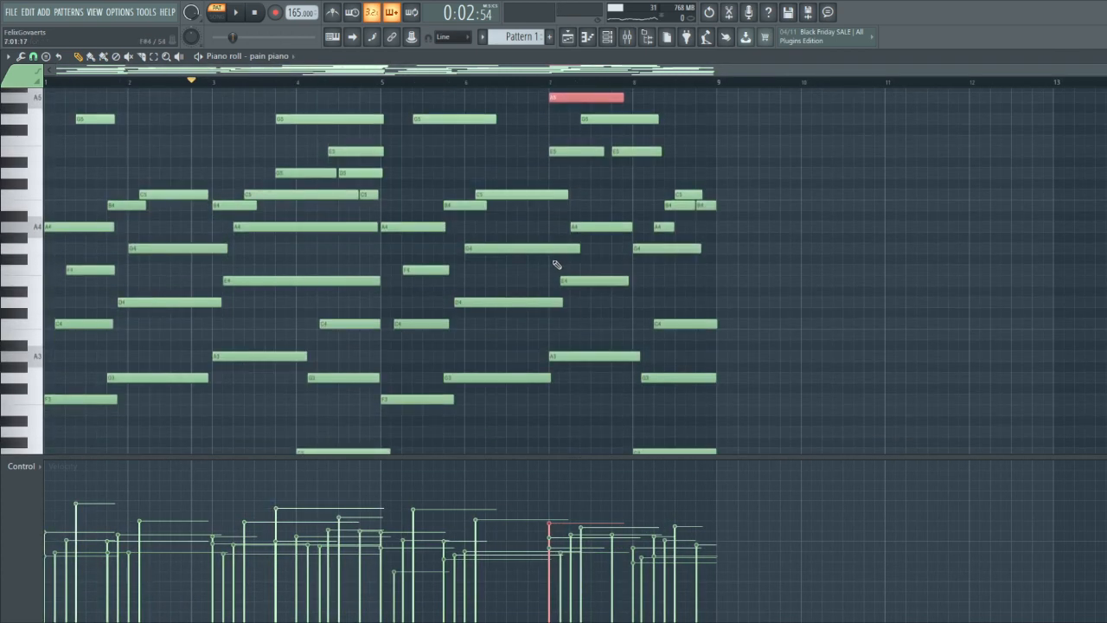
scroll(556, 264, "up", 1)
scroll(558, 416, "up", 2)
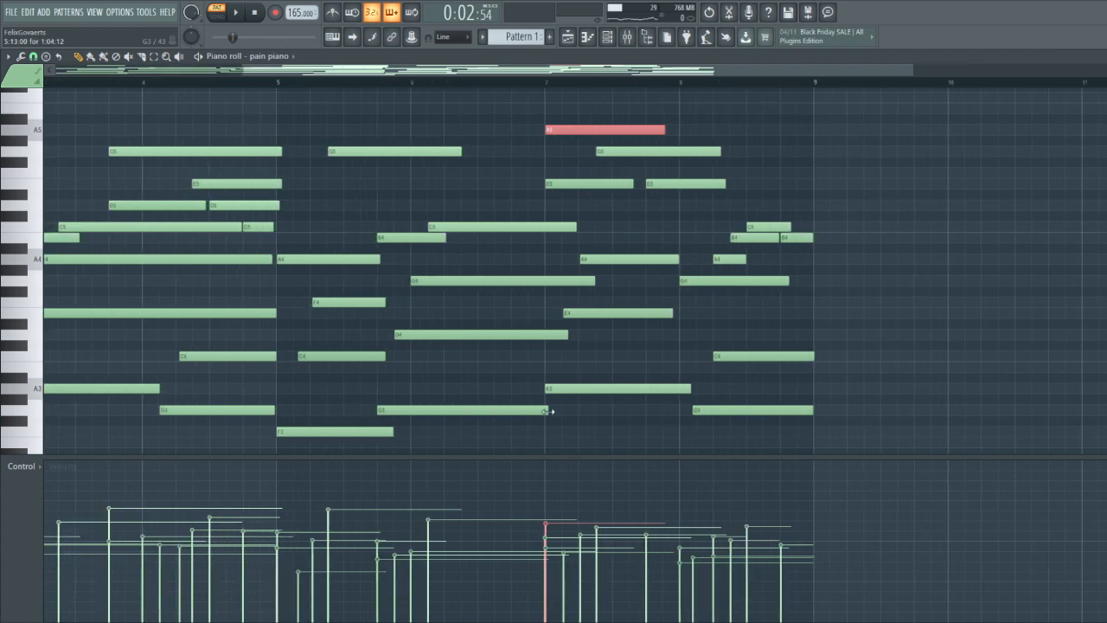
left_click_drag(550, 410, 547, 410)
Try the bar 7 melody without its first E5 note and put the note back
scroll(550, 363, "down", 2)
right_click(576, 185)
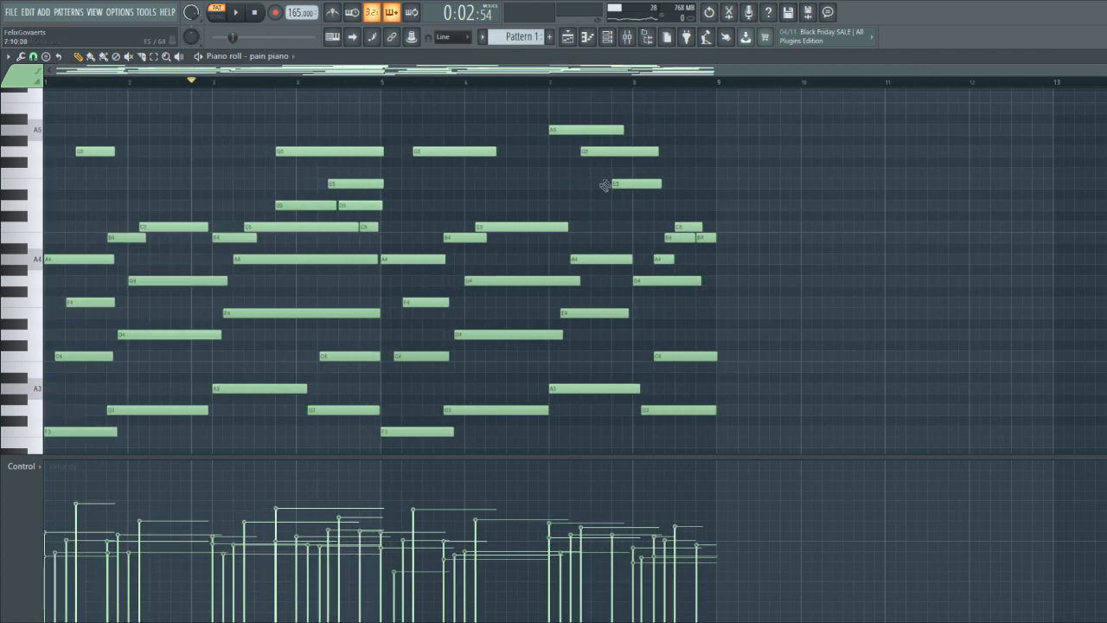
scroll(606, 185, "up", 2)
left_click_drag(588, 178, 573, 103)
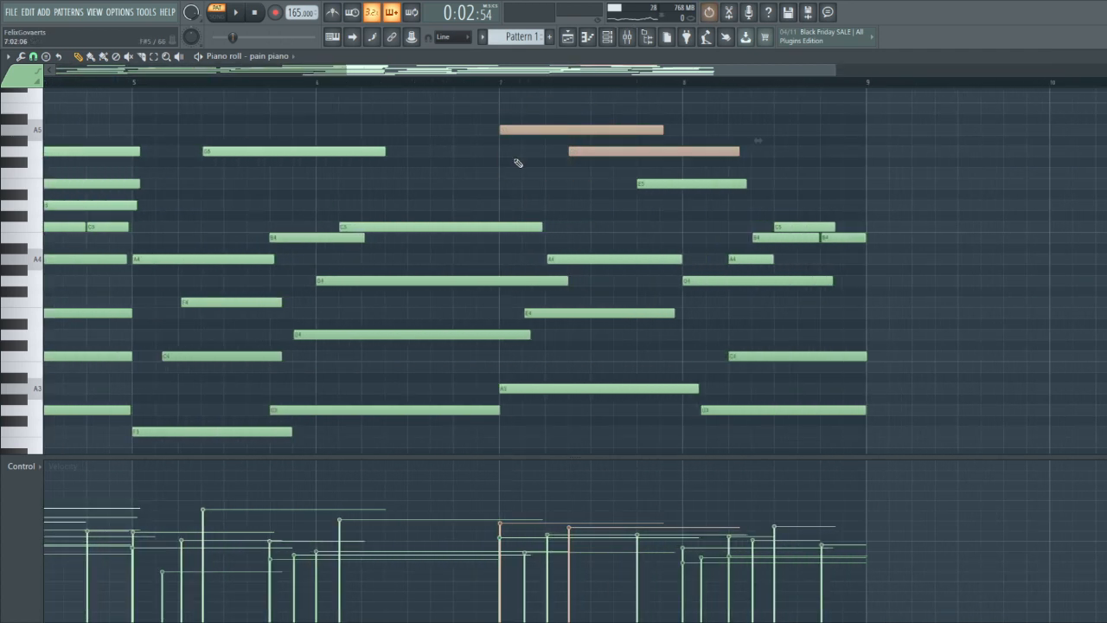
left_click(521, 185, "ctrl")
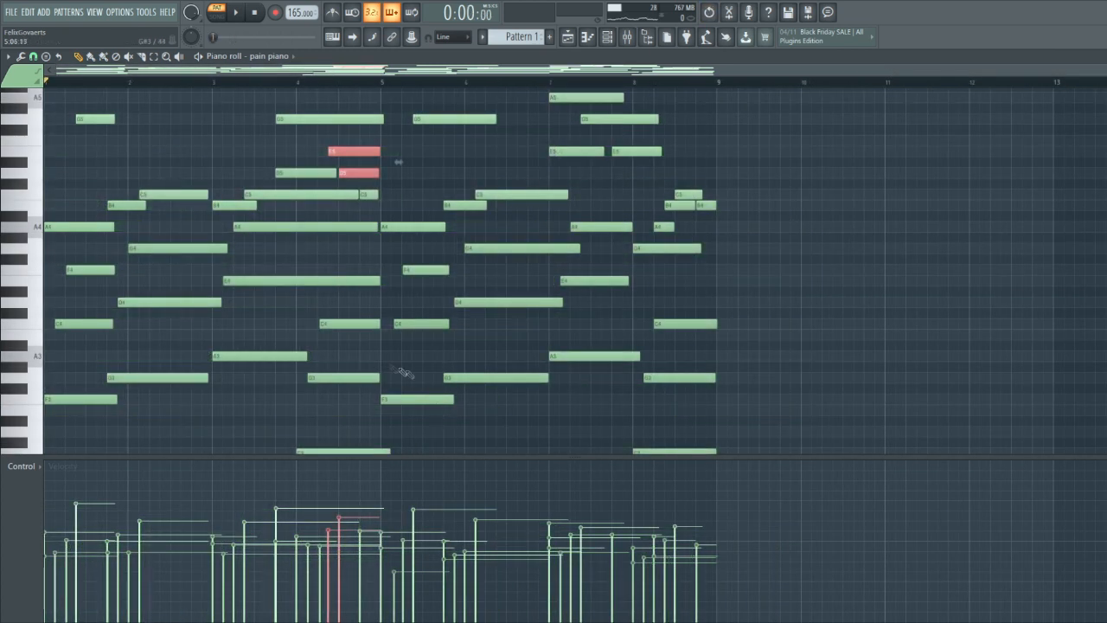
Examine how the inner and upper notes are layered over the bass in the first bars, including C4, F4 and B4
left_click(318, 253, "ctrl")
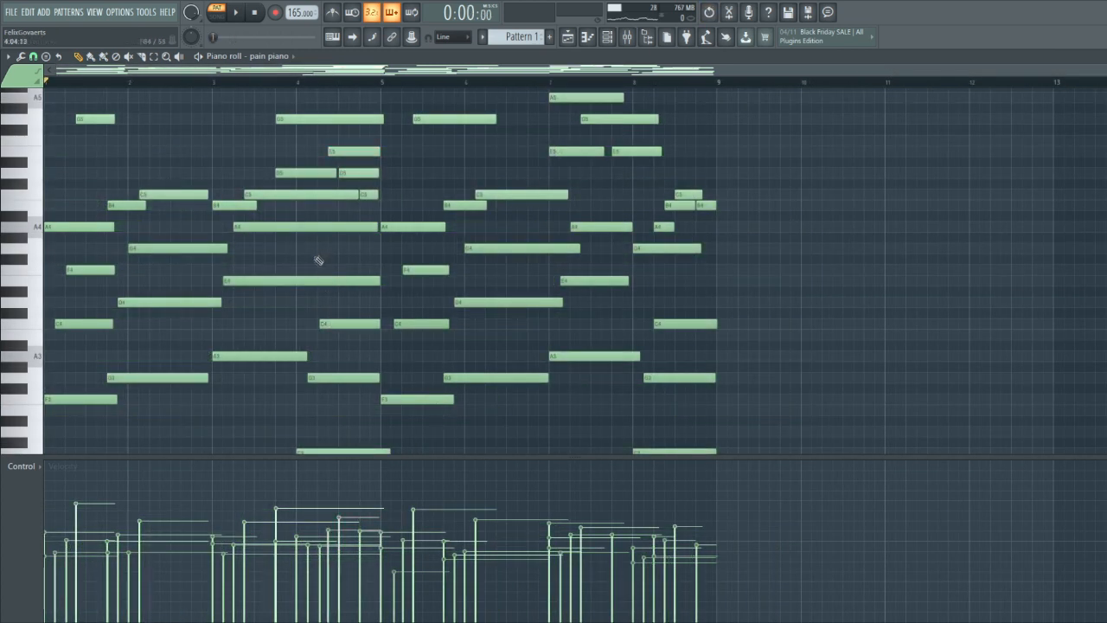
scroll(227, 324, "up", 5)
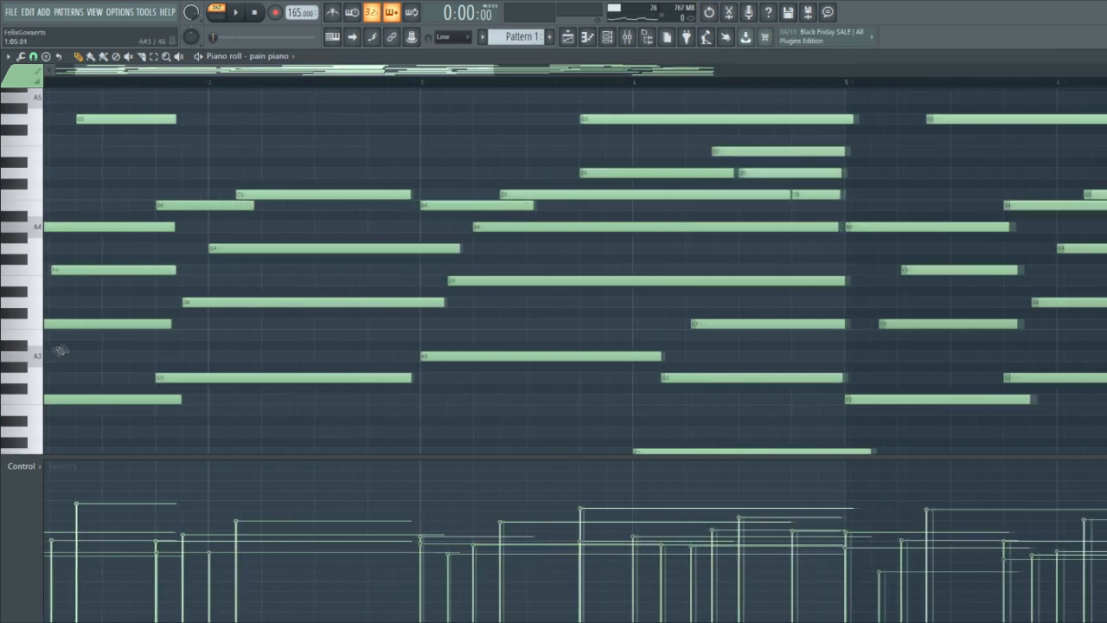
left_click_drag(202, 74, 177, 76)
left_click_drag(154, 350, 231, 267)
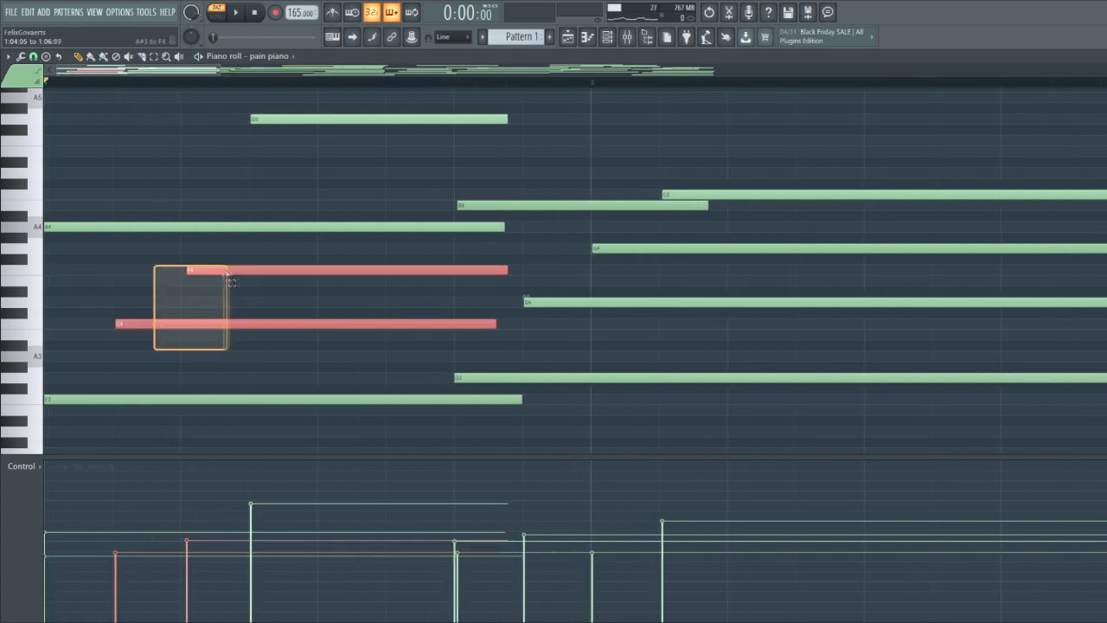
scroll(597, 327, "down", 2)
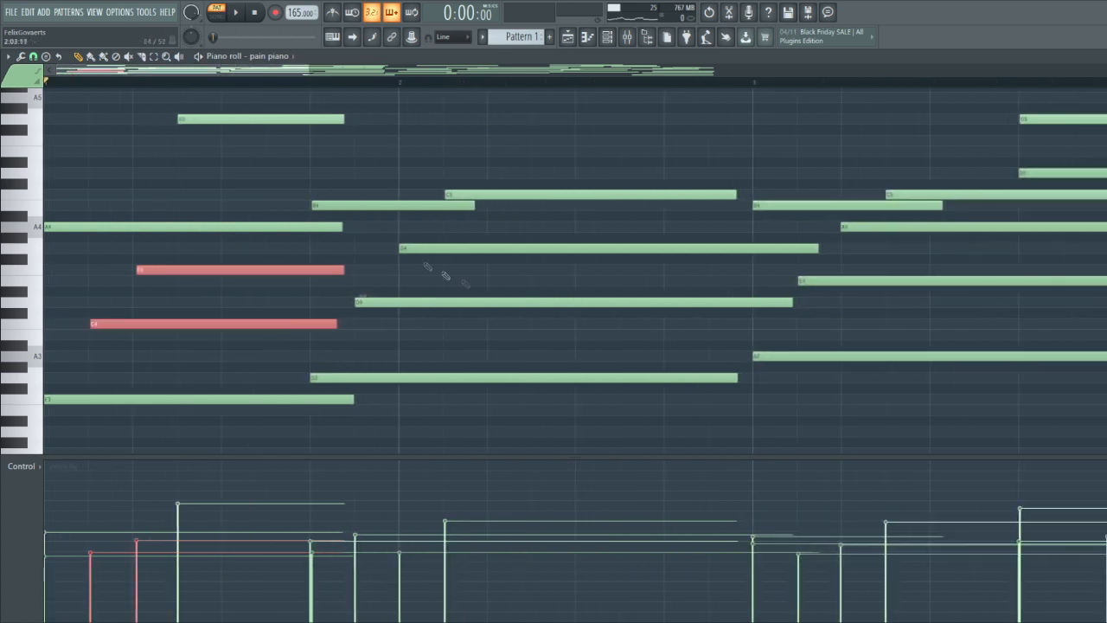
scroll(309, 221, "up", 5)
left_click_drag(367, 206, 340, 206)
scroll(390, 226, "down", 5)
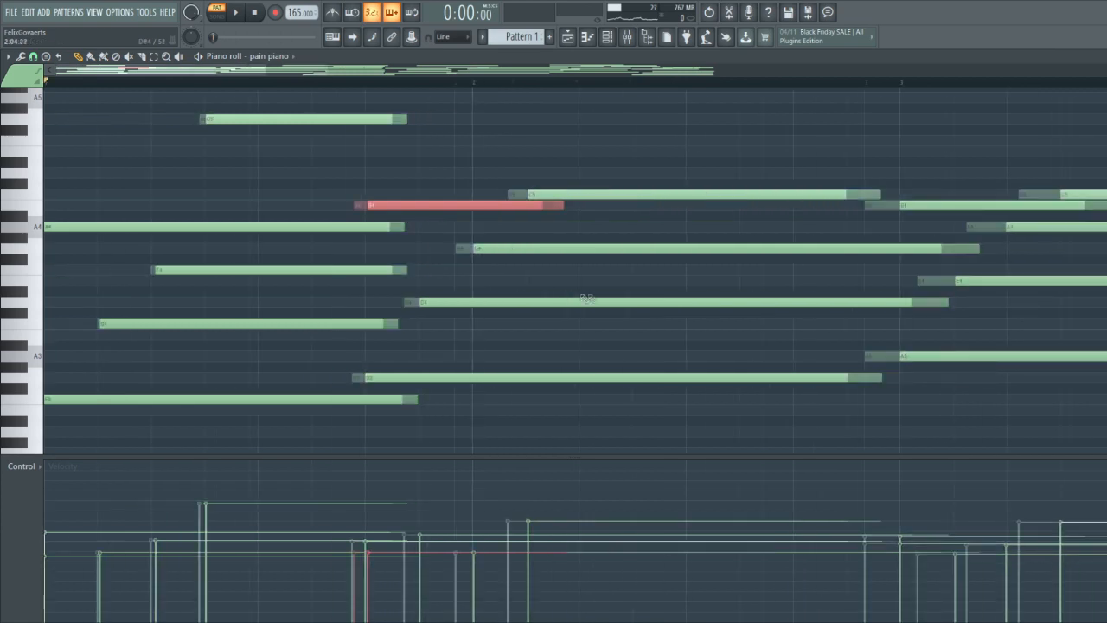
scroll(588, 284, "up", 3)
scroll(347, 279, "down", 1)
left_click_drag(381, 262, 402, 257)
scroll(290, 245, "down", 3)
scroll(265, 265, "up", 3)
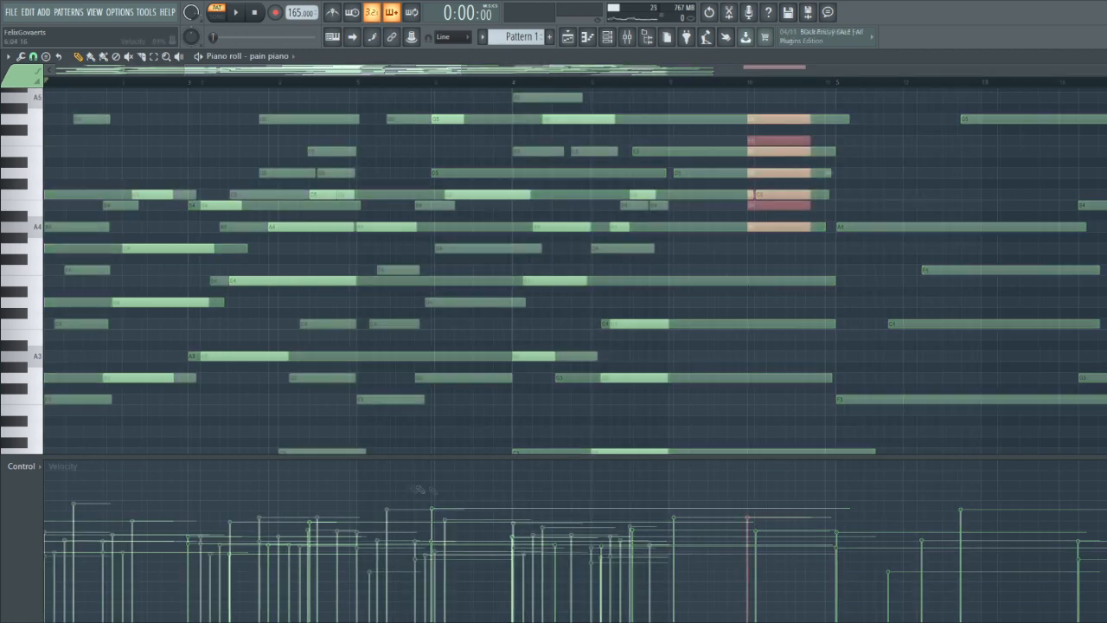
Move the A4 and B4 notes of the stacked scale at bar 10 up one octave
scroll(830, 403, "up", 5)
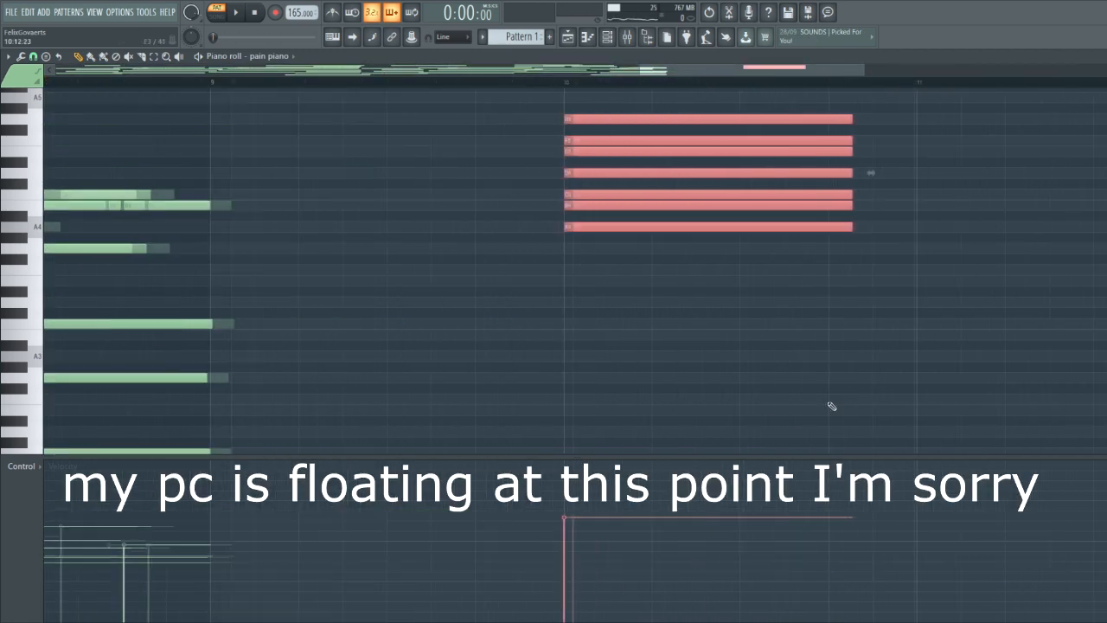
scroll(477, 275, "up", 1)
left_click_drag(450, 243, 418, 144)
key("ctrl+Up")
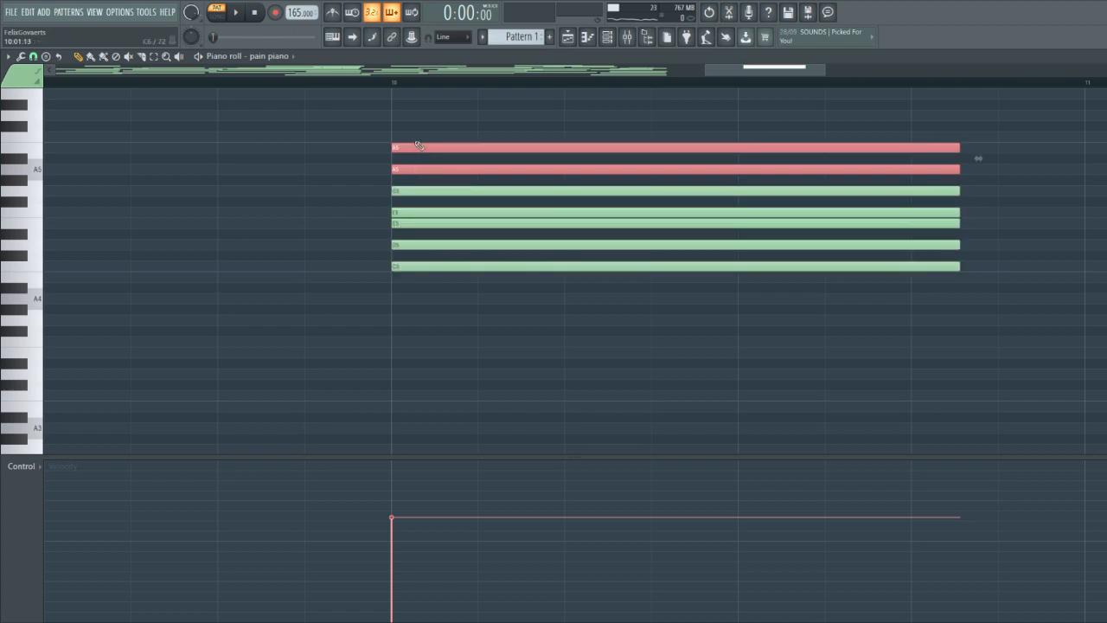
key("ctrl+Down")
key("ctrl+Up")
left_click(404, 289, "ctrl")
Add a C6 note on top of the stacked scale at bar 10 and select the C5 at its base
scroll(417, 286, "up", 2)
scroll(423, 278, "down", 6)
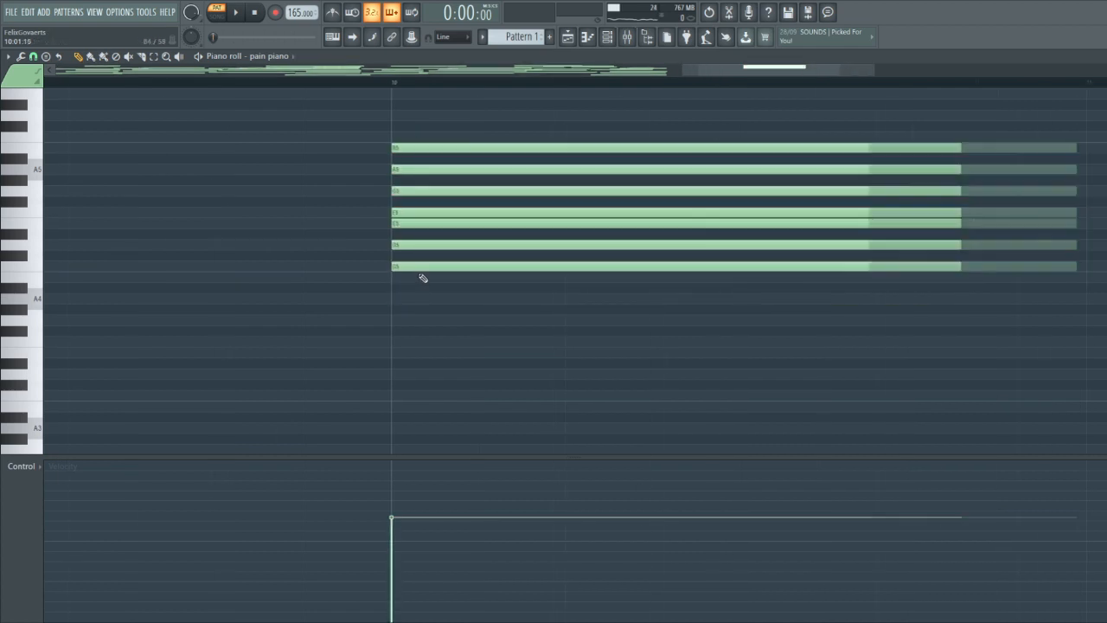
scroll(409, 307, "down", 1)
scroll(183, 358, "down", 3)
scroll(470, 326, "up", 4)
scroll(839, 294, "up", 5)
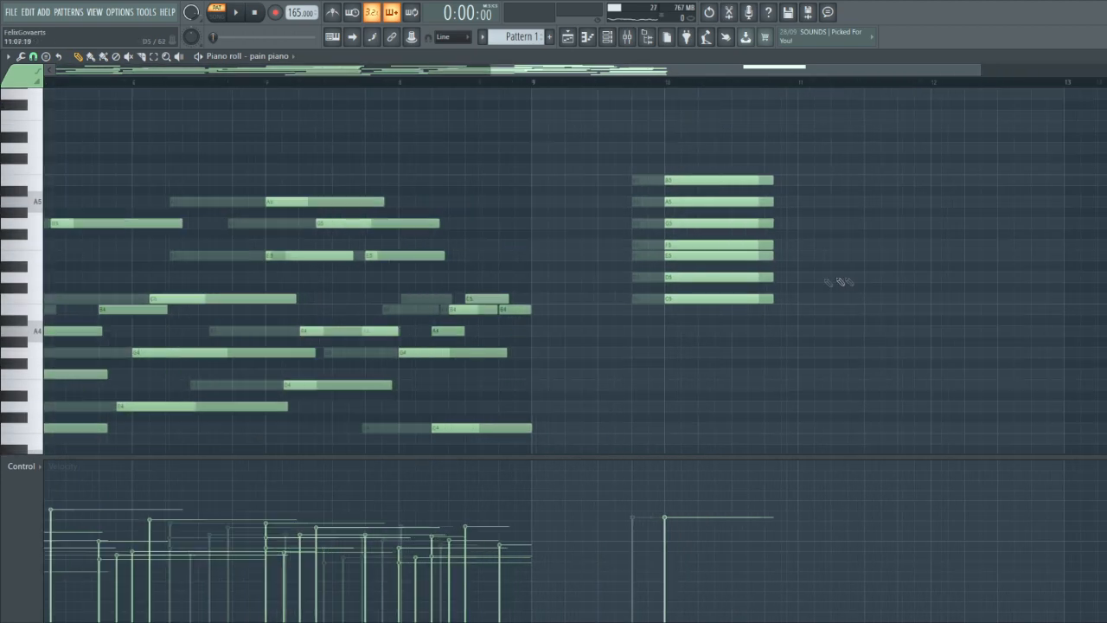
left_click_drag(775, 318, 524, 282)
left_click(743, 278, "ctrl")
left_click_drag(753, 268, 606, 173)
left_click(478, 170)
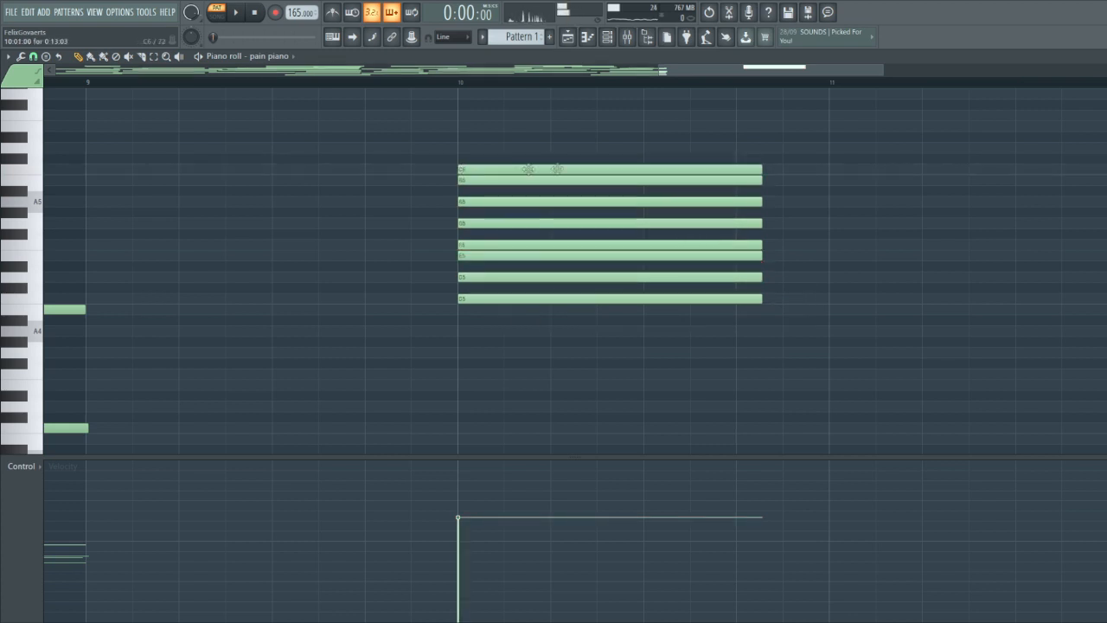
left_click_drag(528, 358, 485, 294)
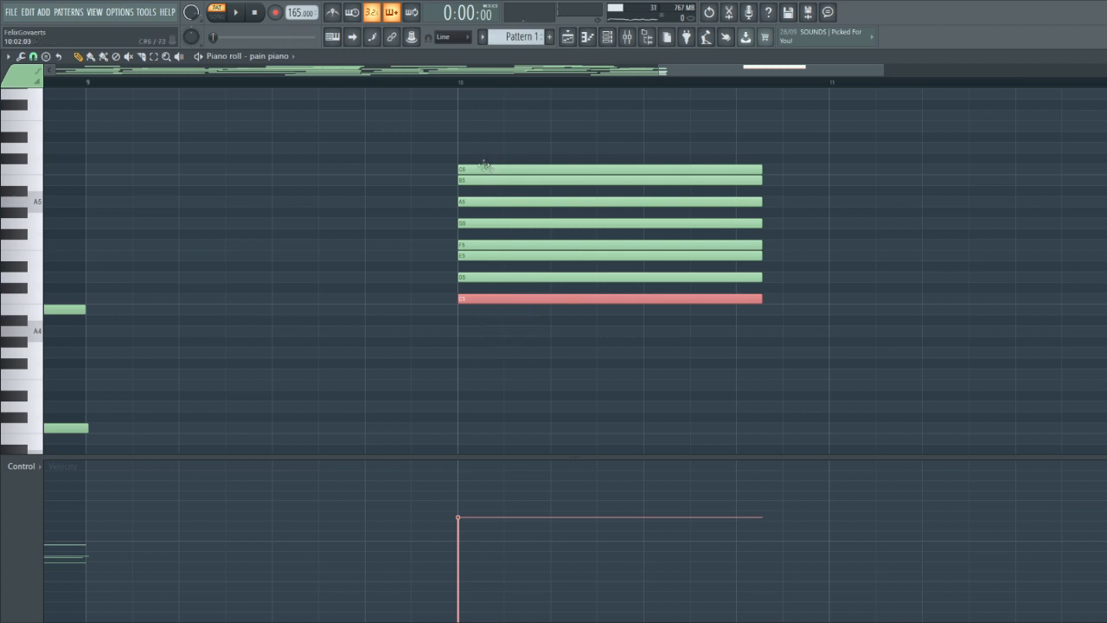
Delete the C6 from the stacked scale at bar 10 and select its C5, F5, G5 and A5 notes
right_click(487, 170)
left_click(448, 259)
left_click_drag(798, 249, 669, 189)
left_click_drag(789, 324, 723, 295)
scroll(588, 324, "down", 5)
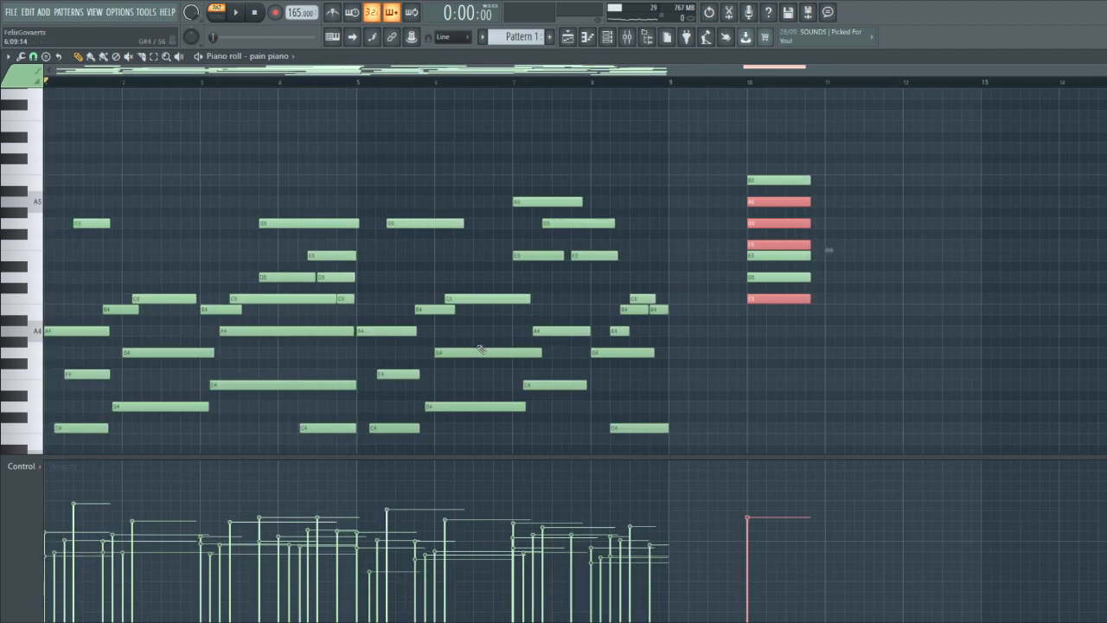
Select the note groups of bars 1–2, bar 3 and bar 4 in turn to examine the progression's chords
scroll(346, 372, "down", 3)
left_click_drag(47, 399, 183, 191)
left_click_drag(234, 343, 295, 148)
left_click_drag(326, 430, 347, 289)
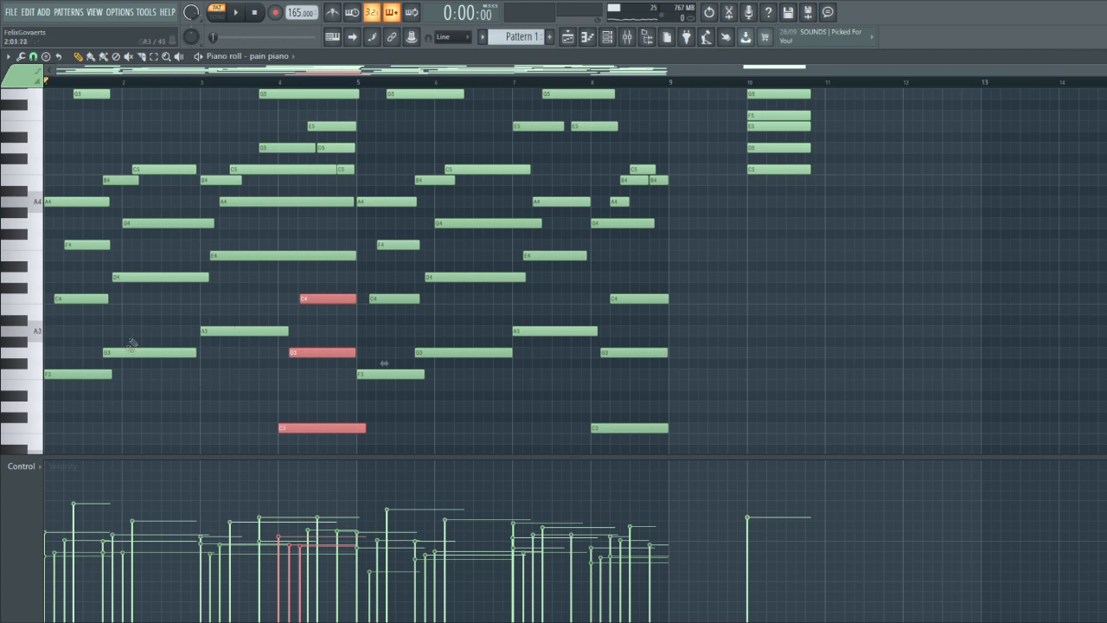
left_click(180, 405, "ctrl")
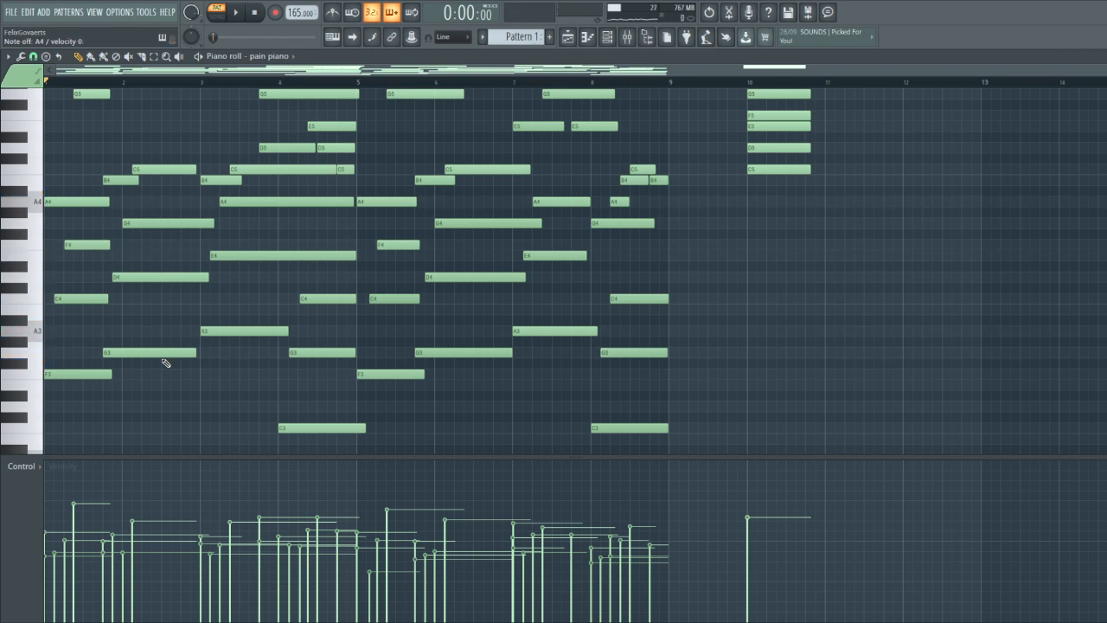
Delete the stacked scale notes at bar 10
scroll(217, 350, "up", 5)
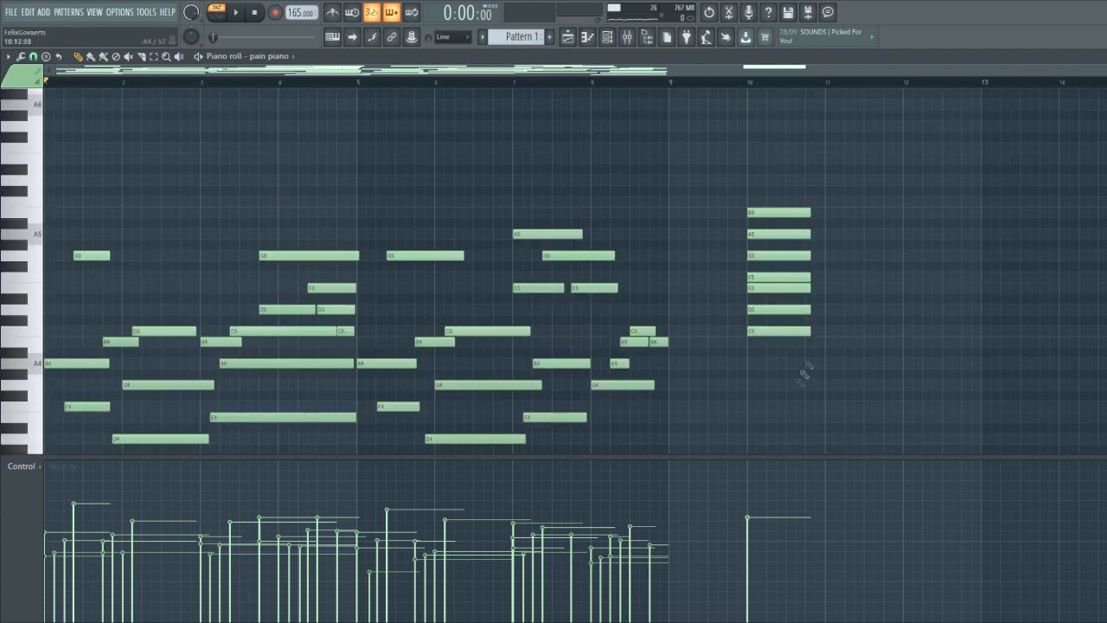
right_click(780, 329)
scroll(727, 322, "down", 6)
left_click_drag(752, 443, 38, 170)
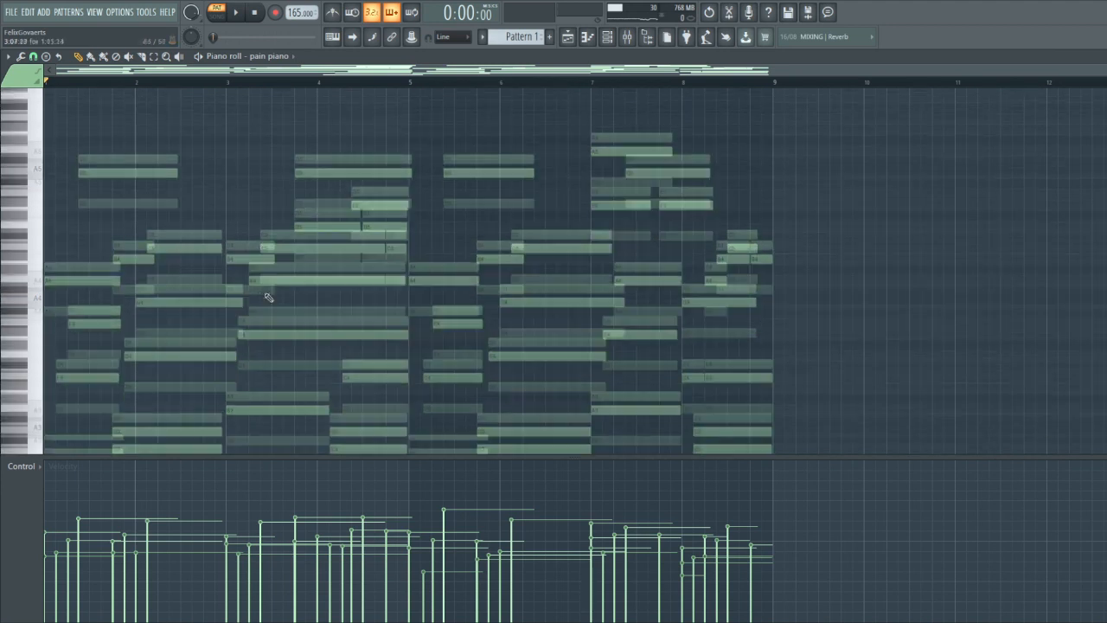
scroll(269, 297, "down", 2)
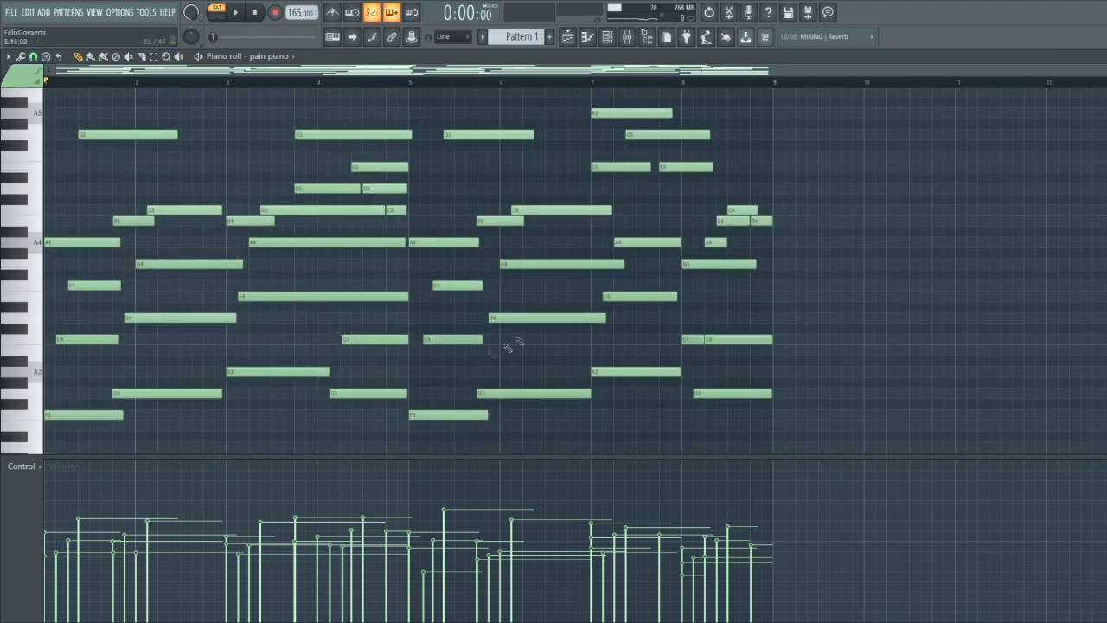
scroll(415, 398, "up", 4)
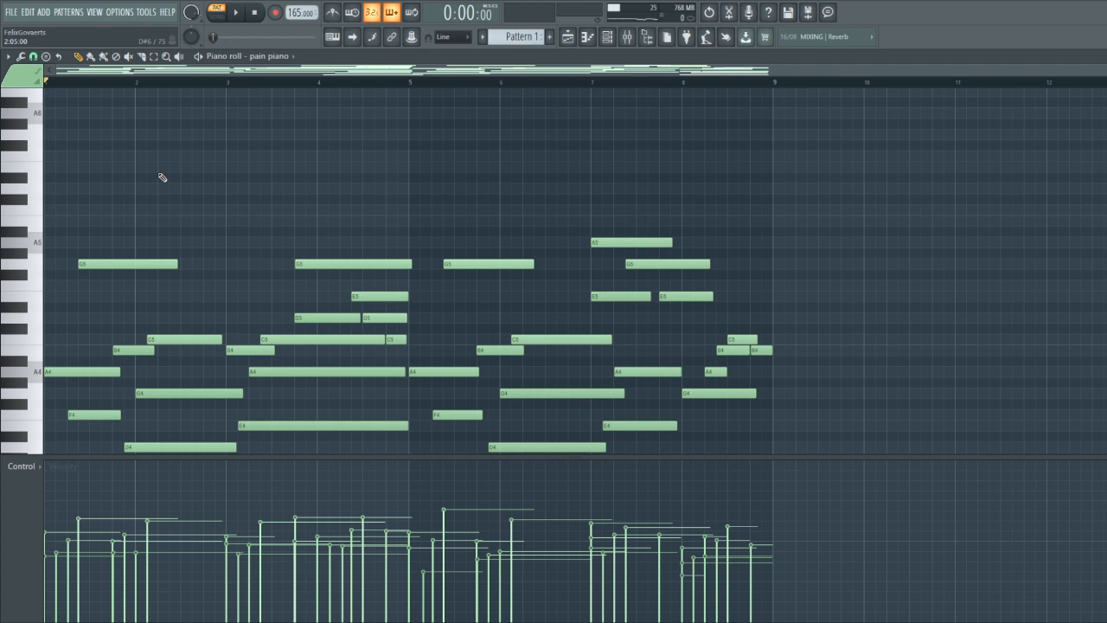
scroll(139, 217, "up", 1)
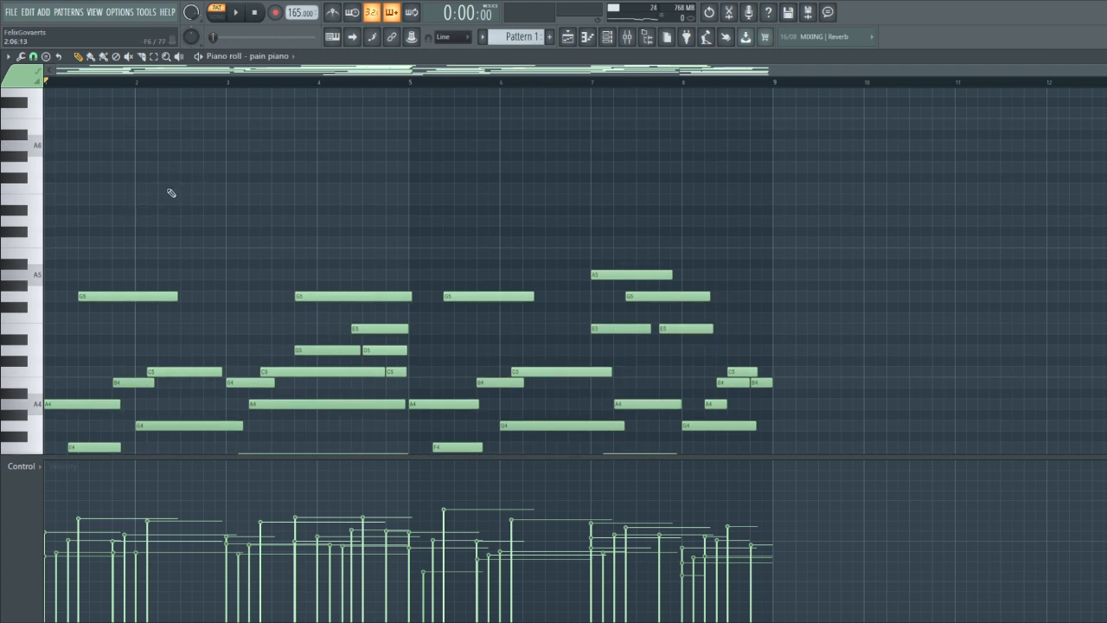
scroll(275, 114, "down", 4)
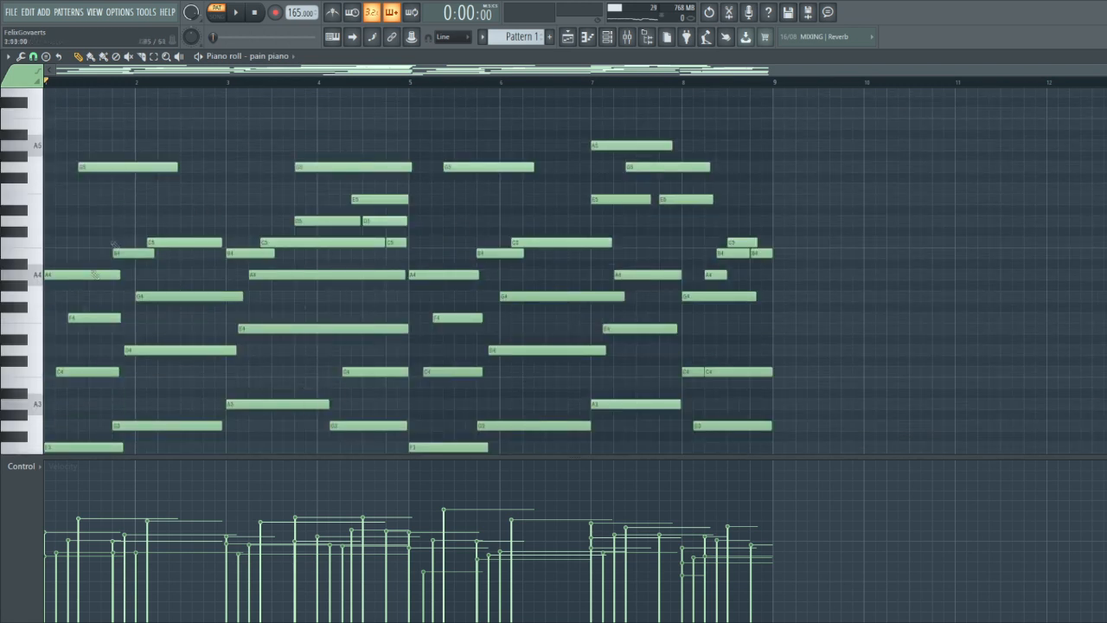
scroll(134, 372, "up", 1)
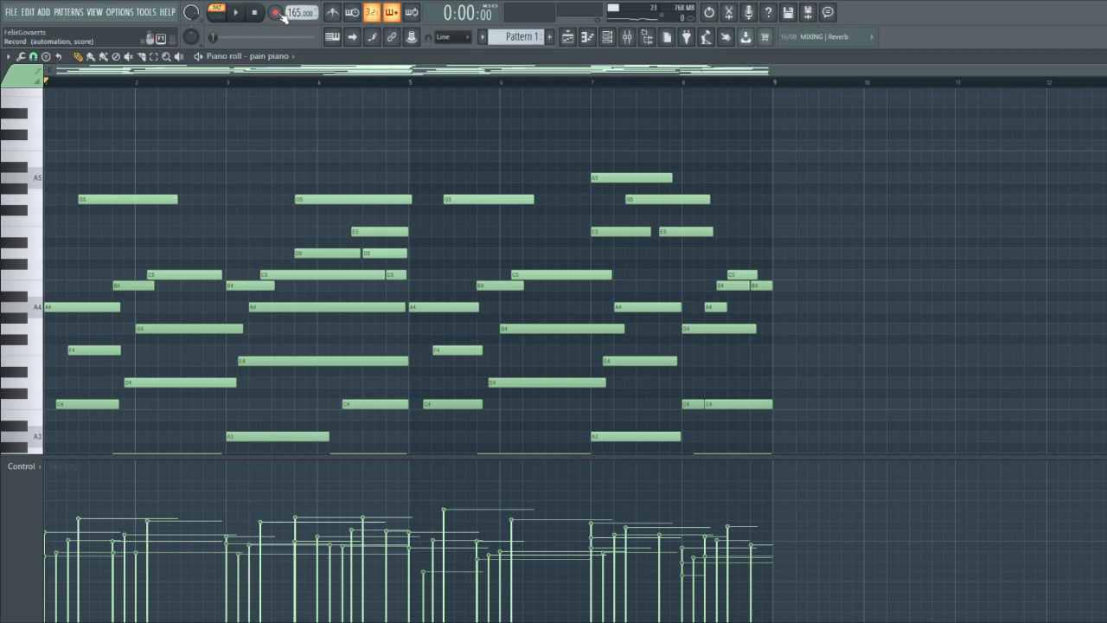
Try recording a high-register melody over the progression and undo the take
left_click(277, 13)
left_click(546, 373)
scroll(291, 279, "up", 6)
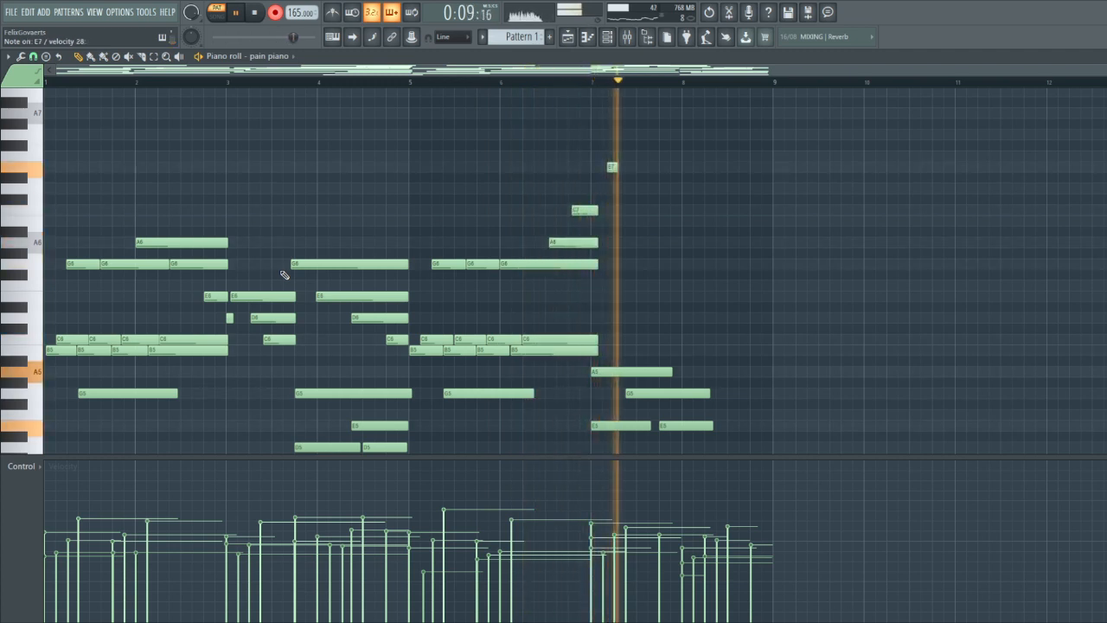
key("space")
key("ctrl+z")
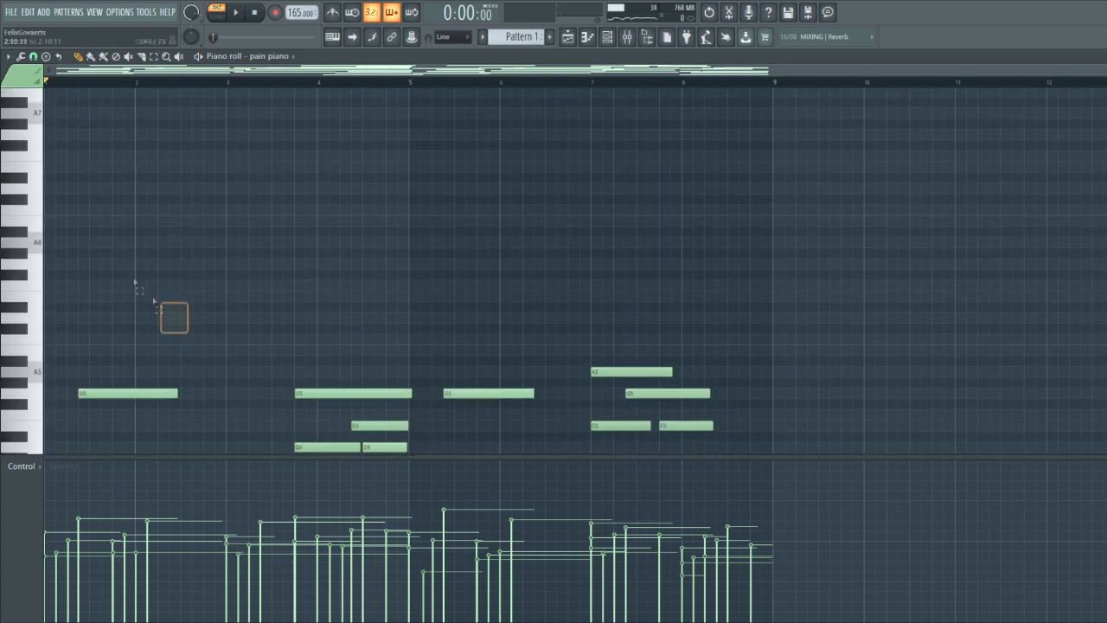
Record a high melody over bars 1 to 8, with repeated B5, C6 and G6 figures and a closing phrase reaching G7
left_click_drag(156, 303, 101, 239)
scroll(153, 239, "down", 5)
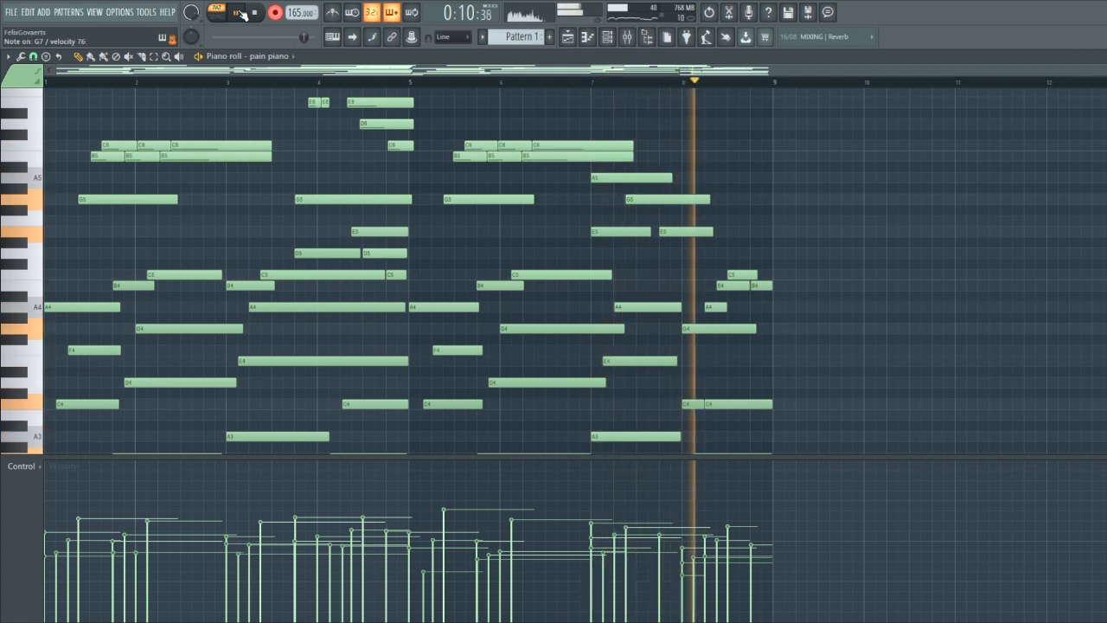
key("space")
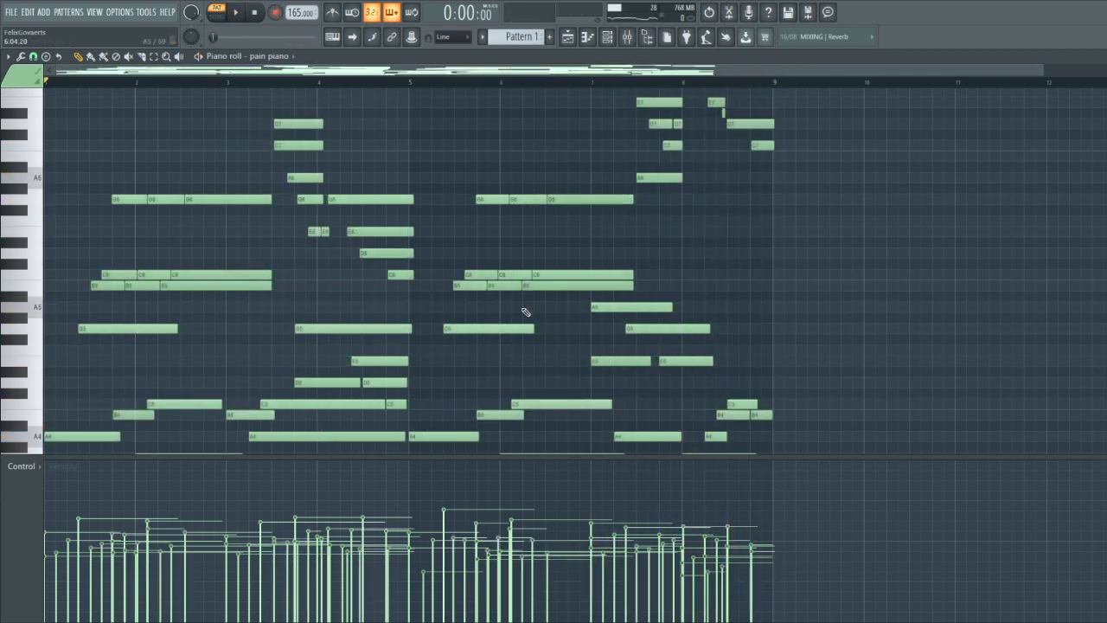
scroll(597, 203, "up", 3)
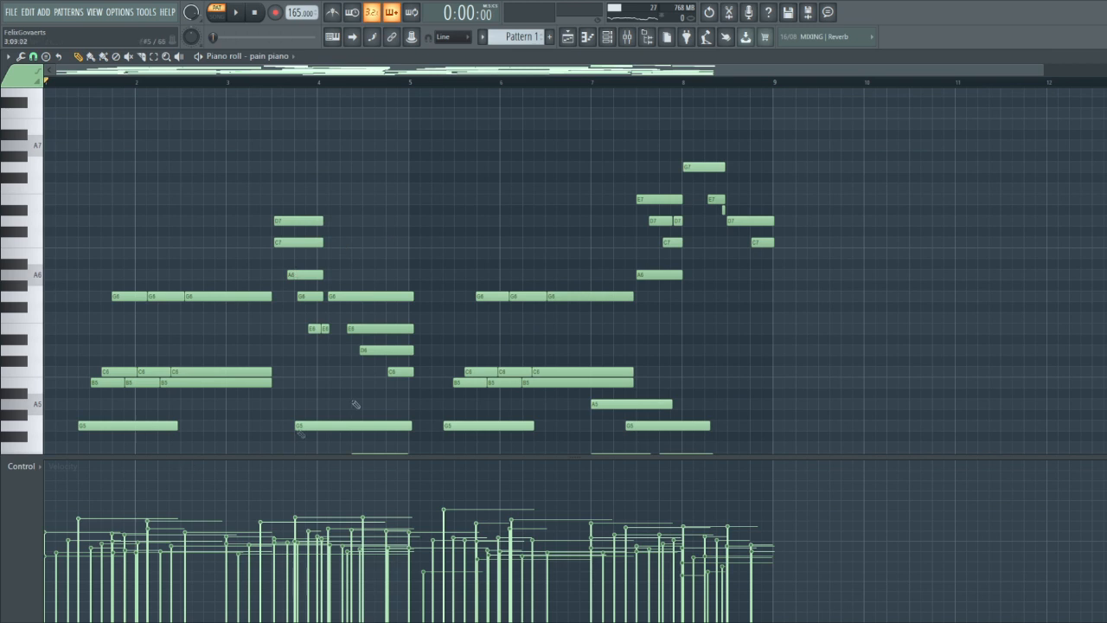
Lengthen the C7 note at the start of bar 8 to about half a bar
scroll(273, 248, "down", 3)
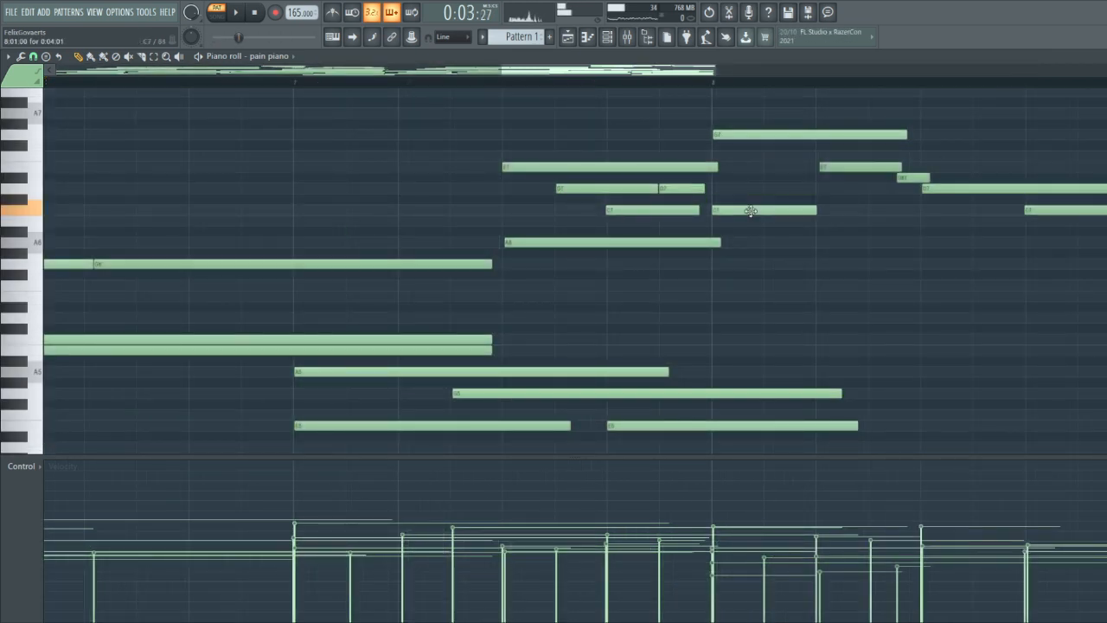
left_click_drag(870, 211, 927, 211)
scroll(894, 228, "down", 5)
left_click(522, 213, "ctrl")
Add a C6 note about half a bar long at the start of bar 5 and play the passage
scroll(497, 264, "down", 4)
scroll(481, 283, "up", 3)
scroll(452, 306, "up", 4)
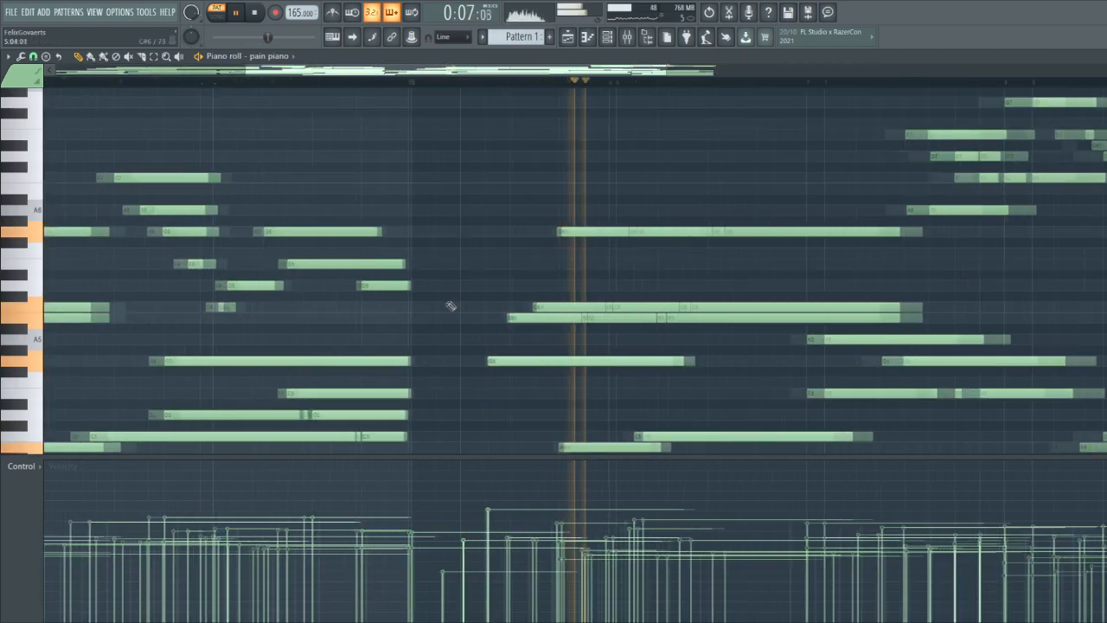
key("space")
left_click(412, 310)
key("space")
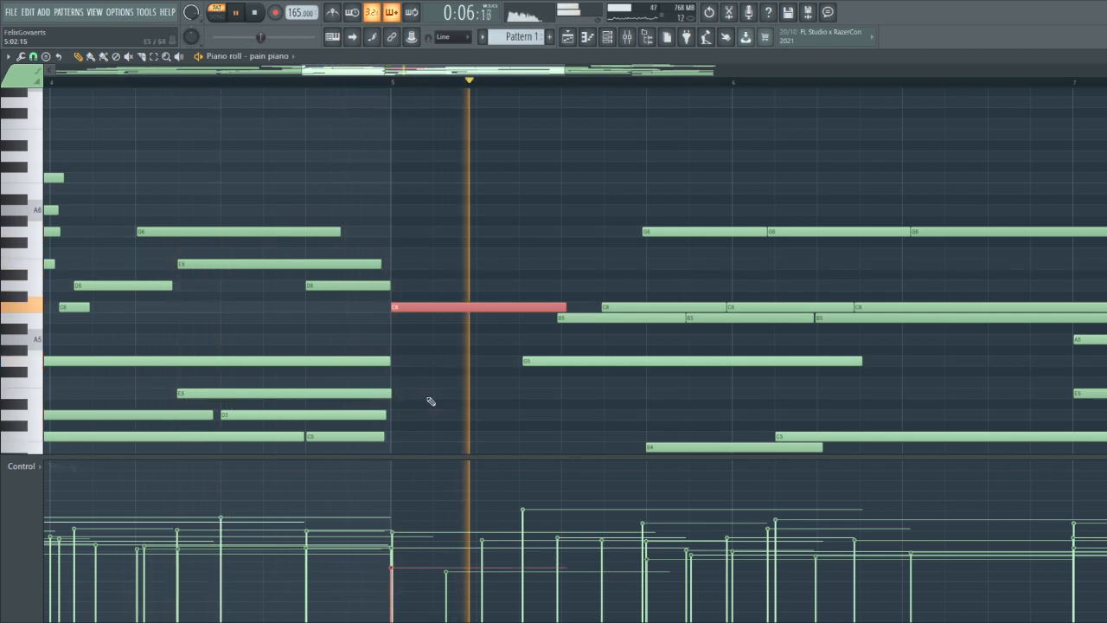
scroll(608, 267, "down", 5)
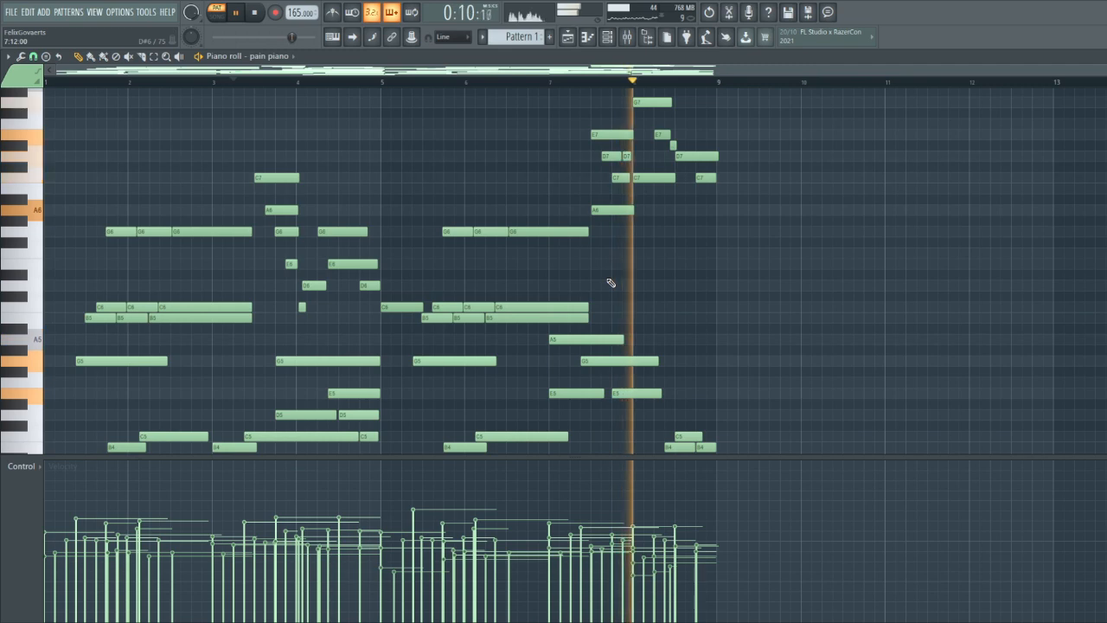
Move the E7 note in bar 8 about an eighth of a bar earlier and play the phrase from the middle of bar 7
scroll(640, 302, "up", 5)
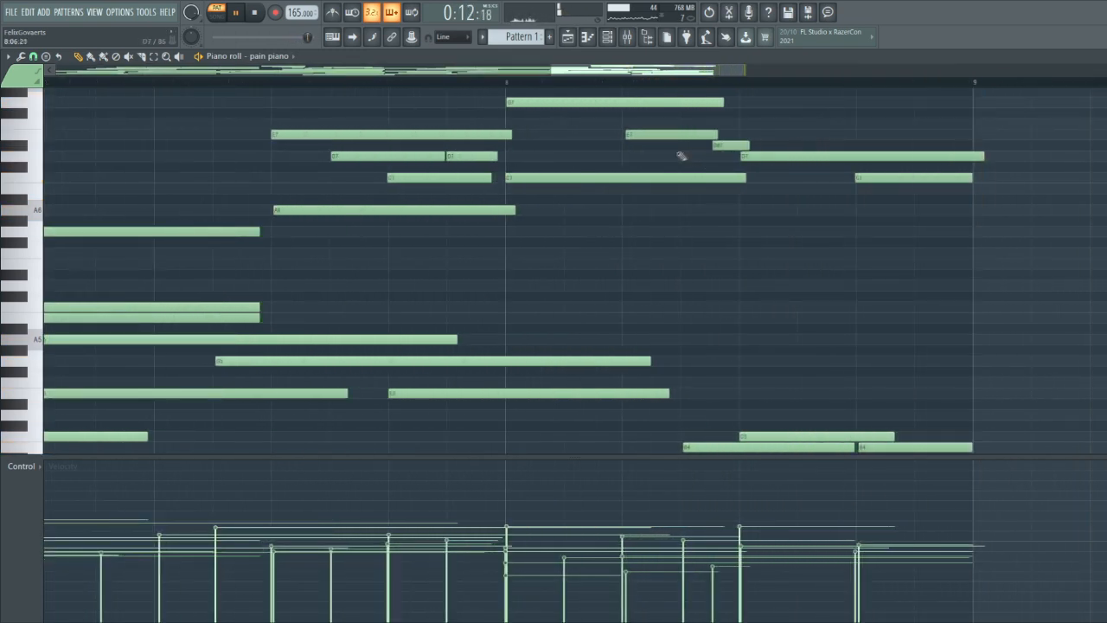
left_click(269, 83)
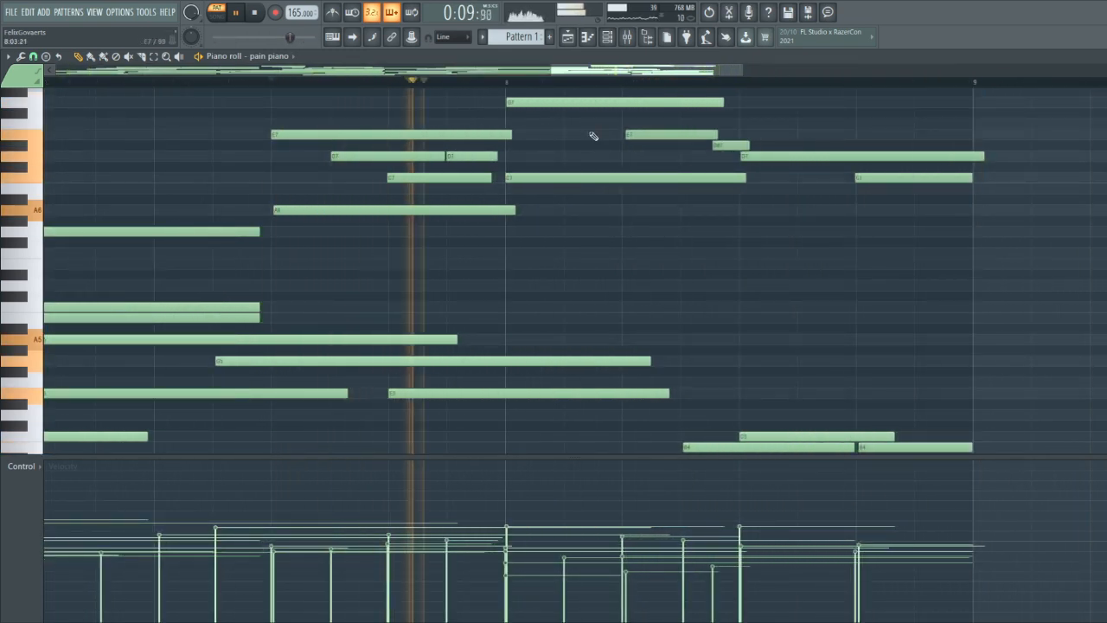
key("space")
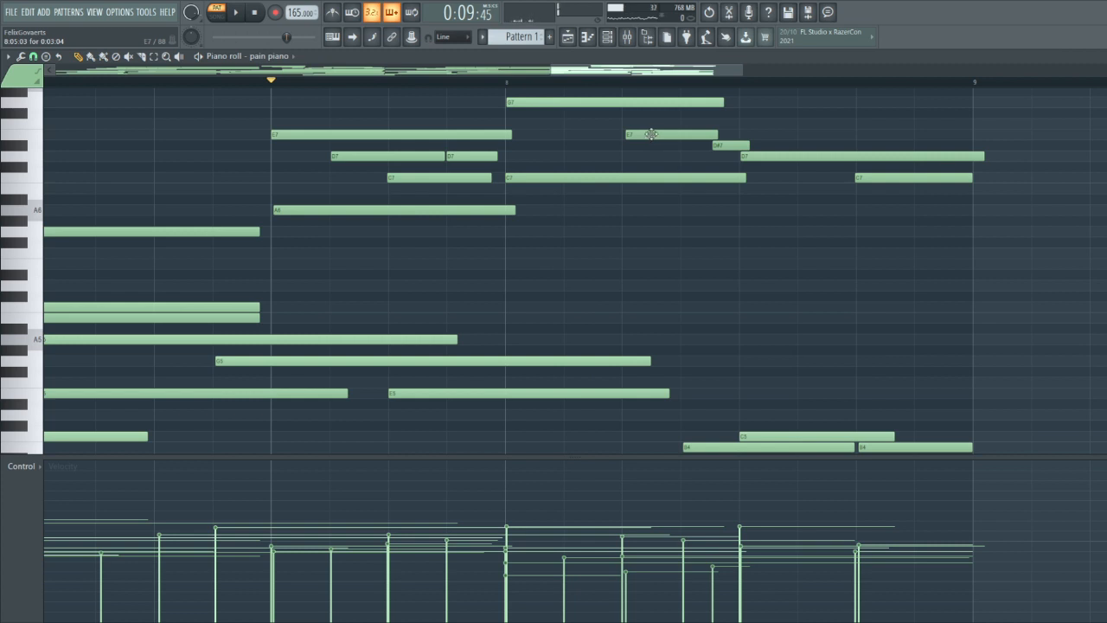
key("space")
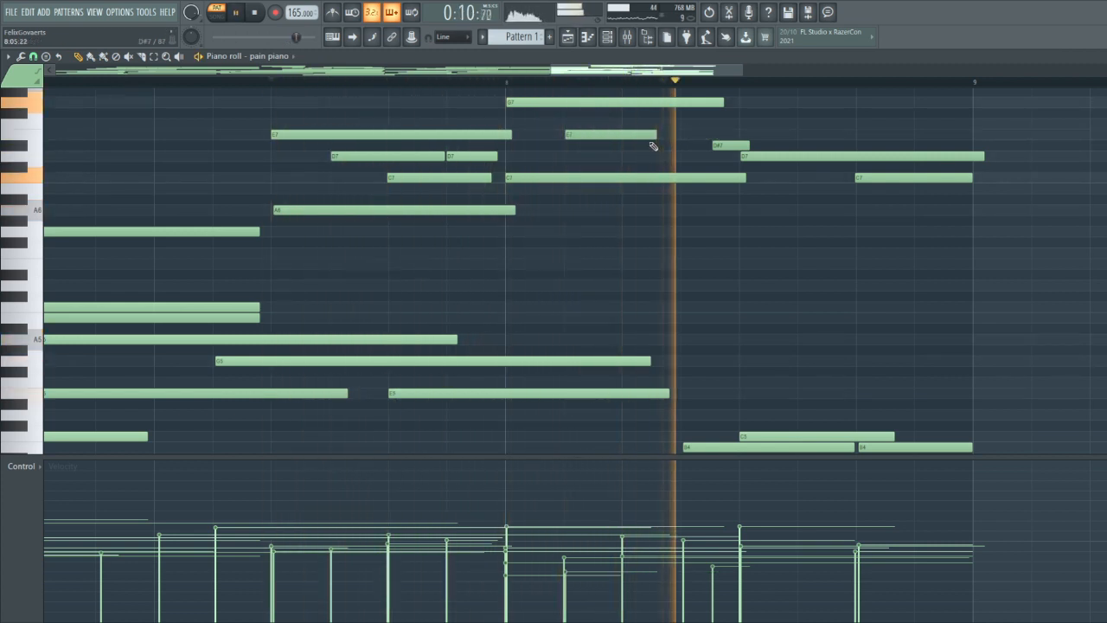
key("space")
scroll(624, 359, "down", 5)
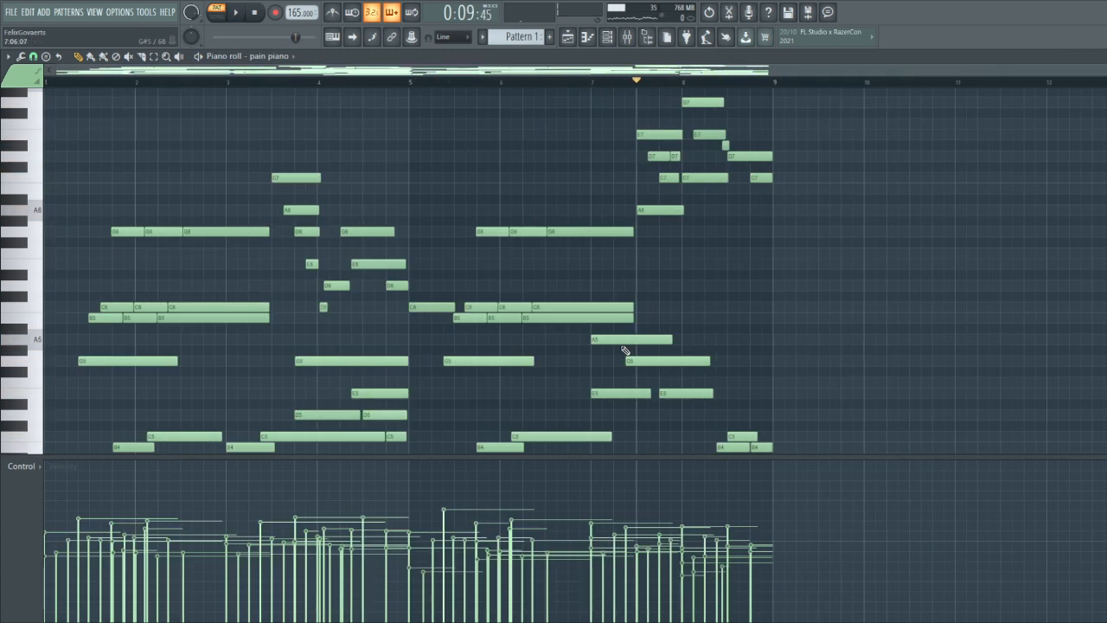
Shorten the last B5 note of the bar 5–6 figure so that it ends just before bar 7
scroll(618, 376, "up", 1)
scroll(597, 389, "down", 2)
scroll(596, 275, "up", 1)
scroll(598, 271, "up", 1)
left_click(642, 256)
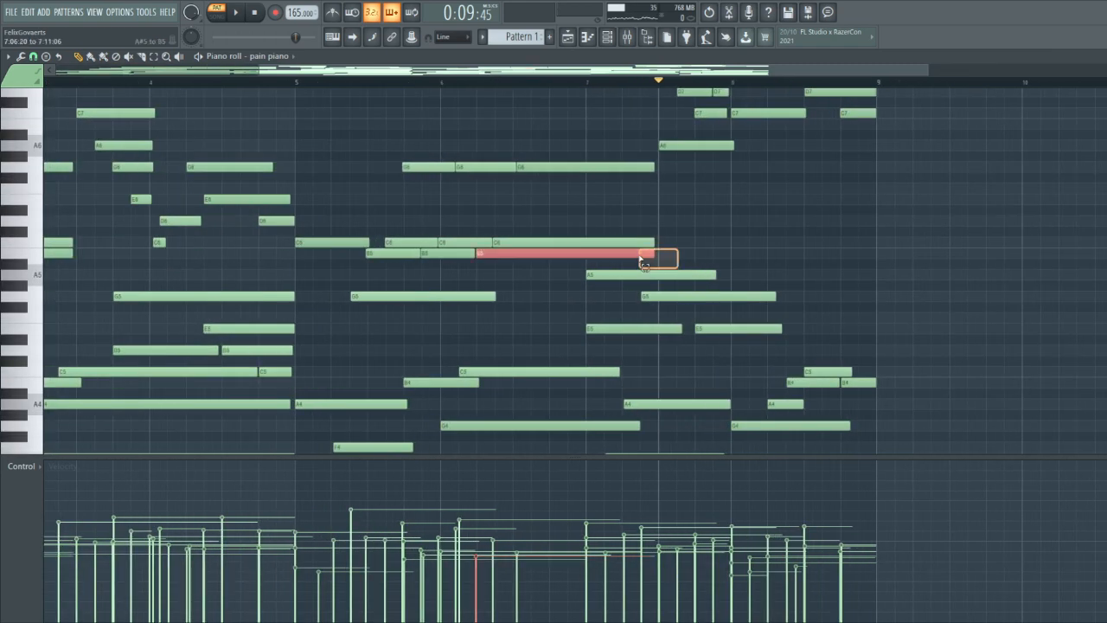
scroll(561, 277, "down", 2)
Select the B5 and C6 notes of bars 1–3 and the descending melody of bars 3–4 to examine the phrasing
left_click_drag(268, 256, 108, 218)
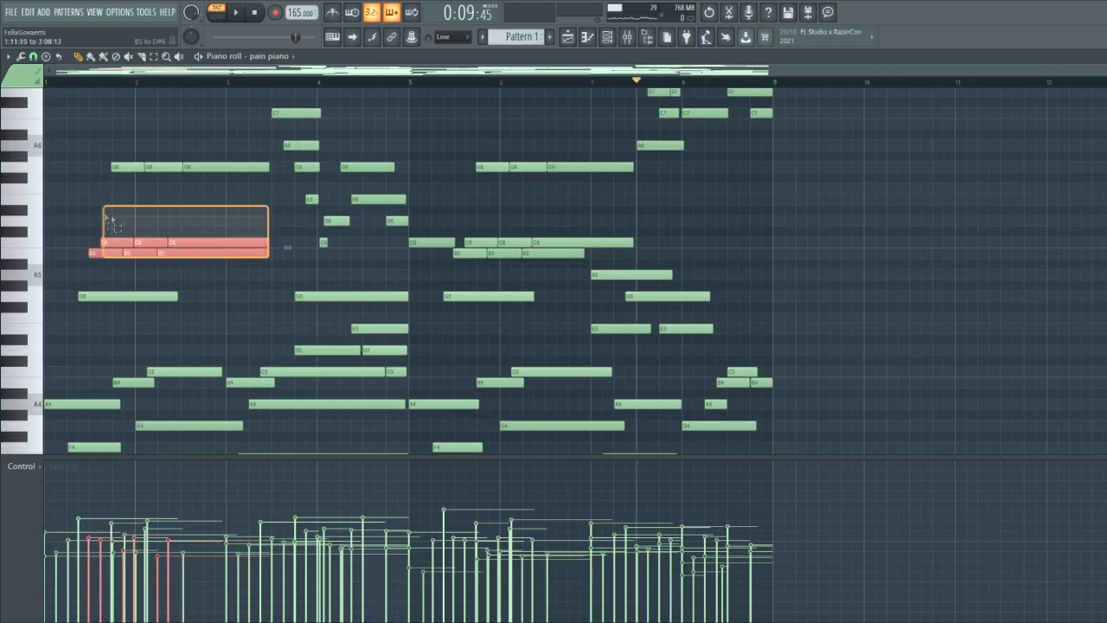
scroll(324, 242, "up", 3)
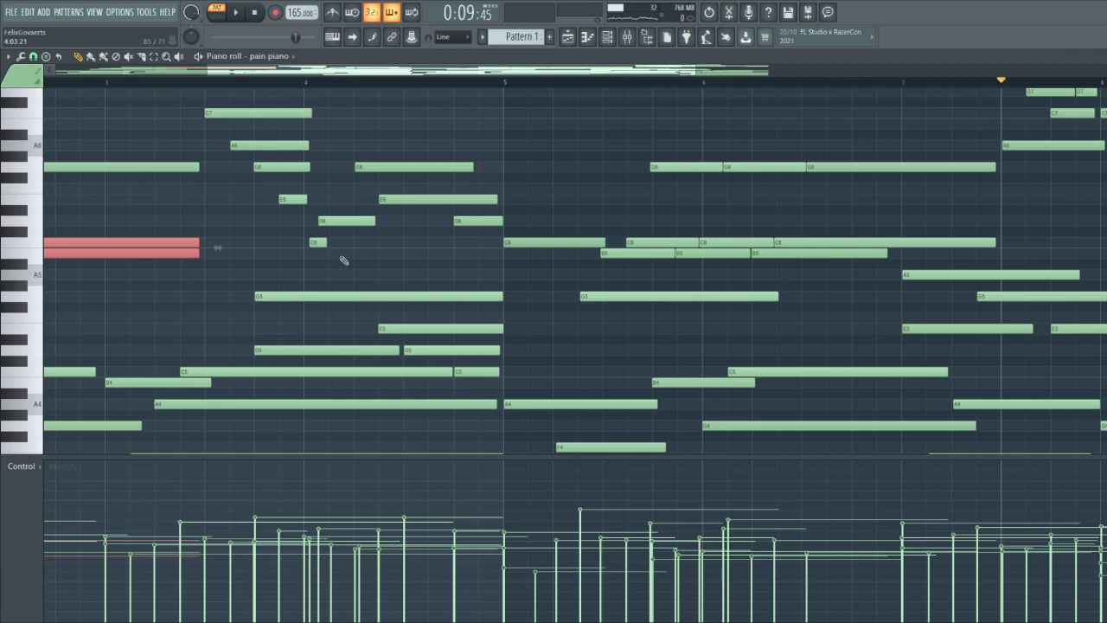
left_click_drag(329, 236, 258, 116)
left_click_drag(462, 248, 244, 101)
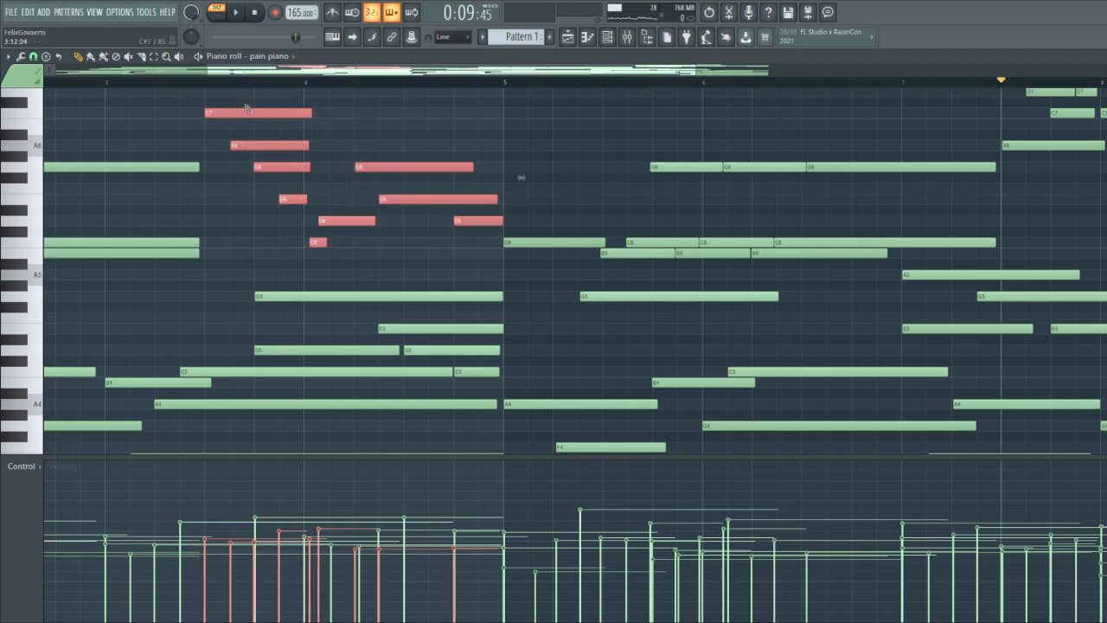
scroll(320, 163, "down", 3)
scroll(426, 215, "up", 3)
left_click_drag(396, 346, 272, 198)
scroll(379, 175, "down", 5)
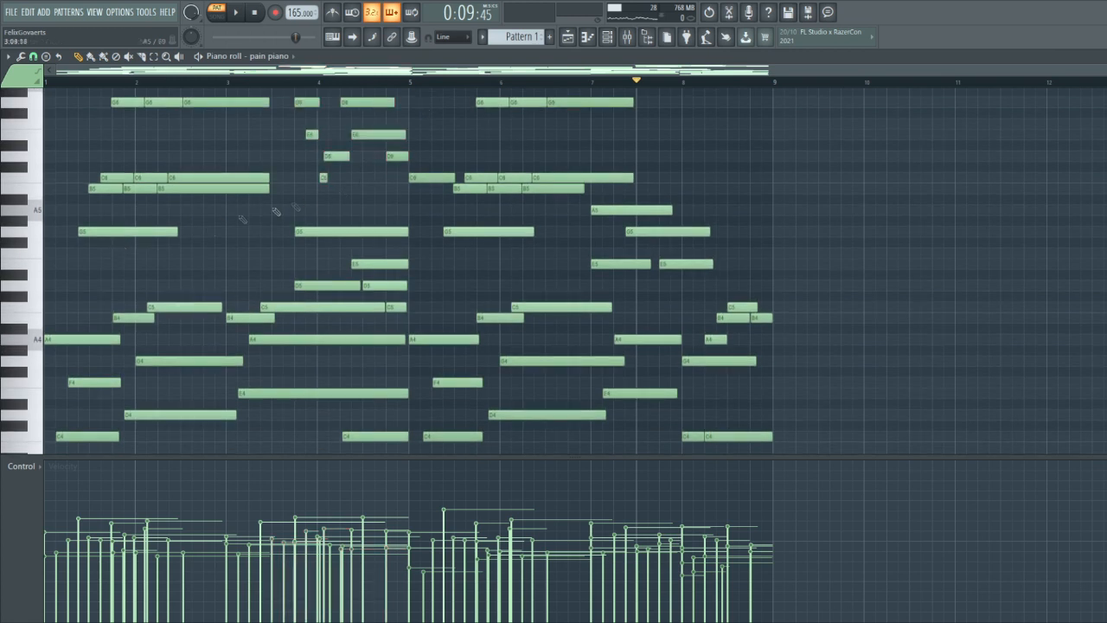
Play the progression from the start and shorten the last B5 note of bar 2 to end about two thirds through that bar
left_click(243, 15)
scroll(234, 208, "up", 2)
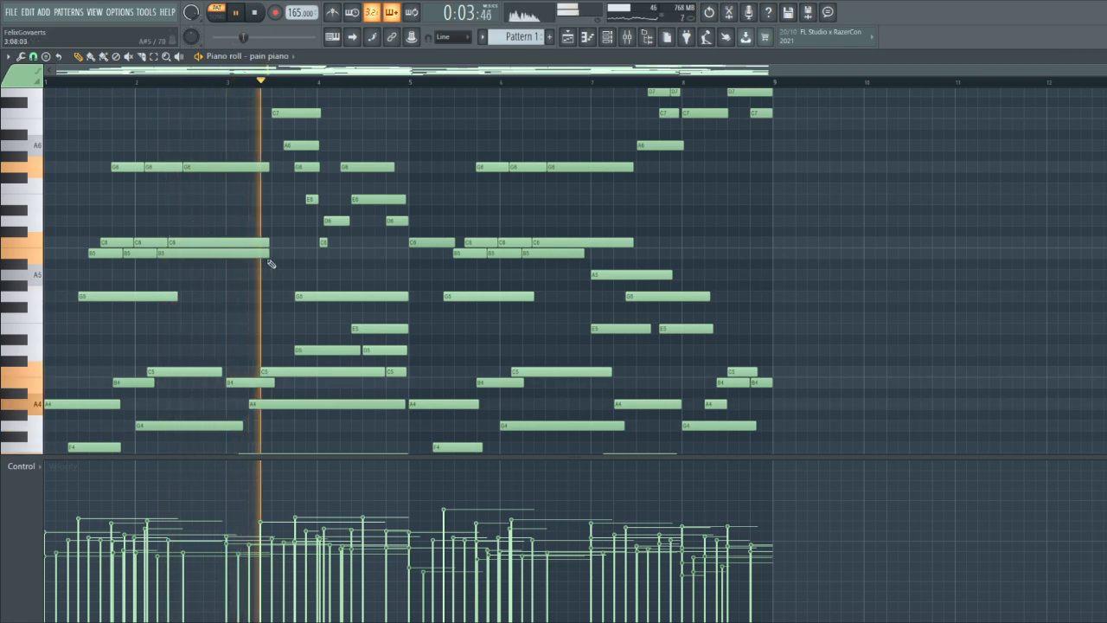
left_click_drag(269, 253, 197, 253)
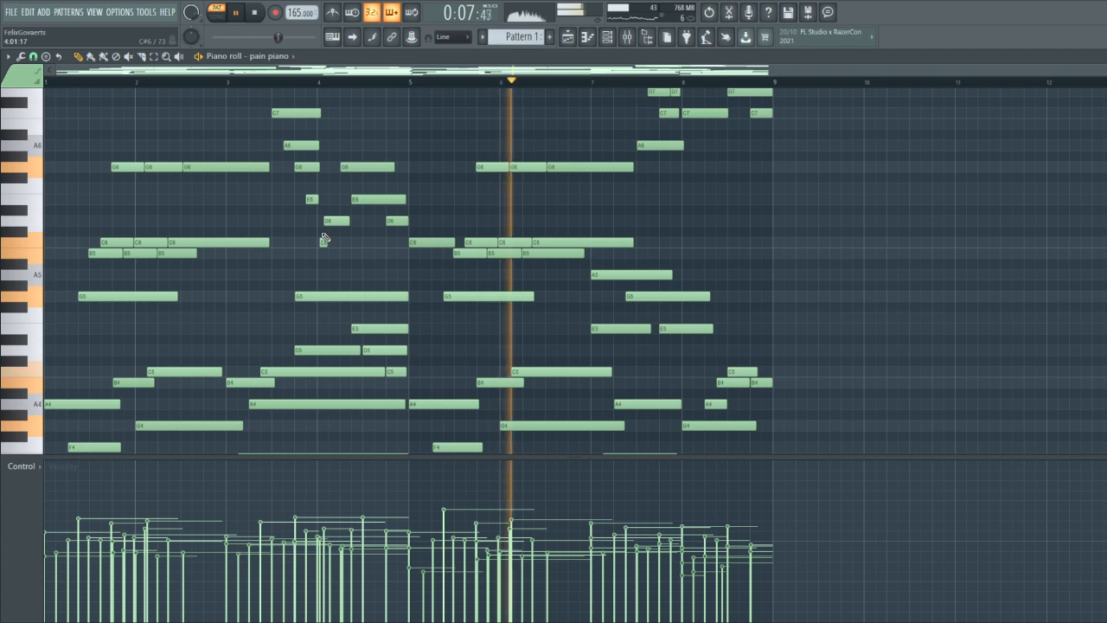
scroll(433, 251, "up", 3)
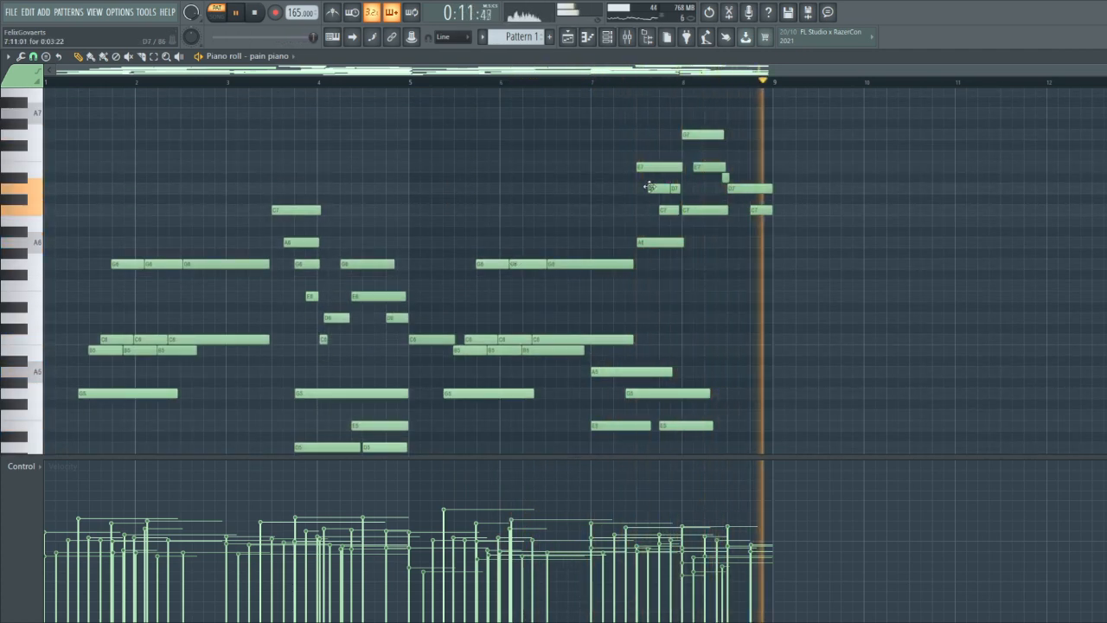
scroll(606, 212, "down", 3)
key("space")
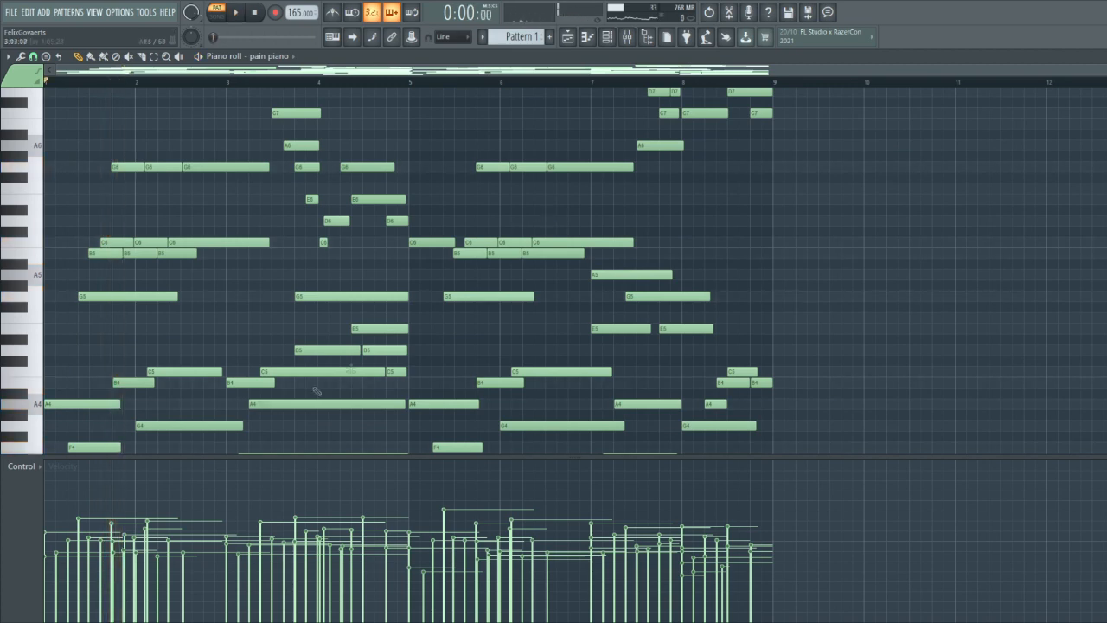
Transpose all the notes up six semitones and play the progression from the start
scroll(430, 321, "down", 7)
scroll(376, 326, "up", 1)
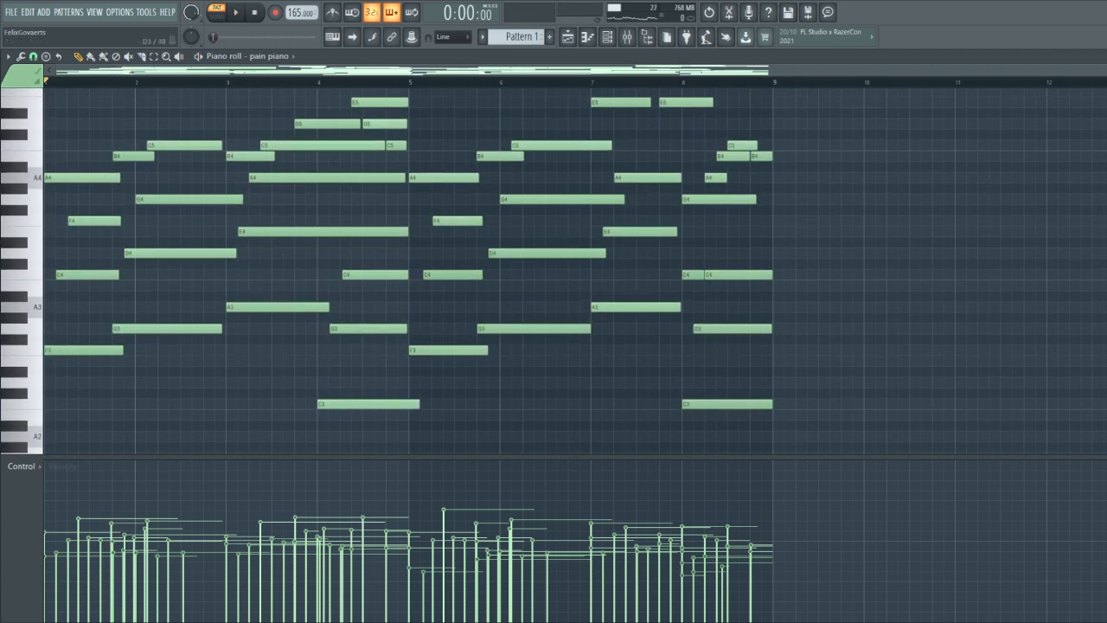
key("space")
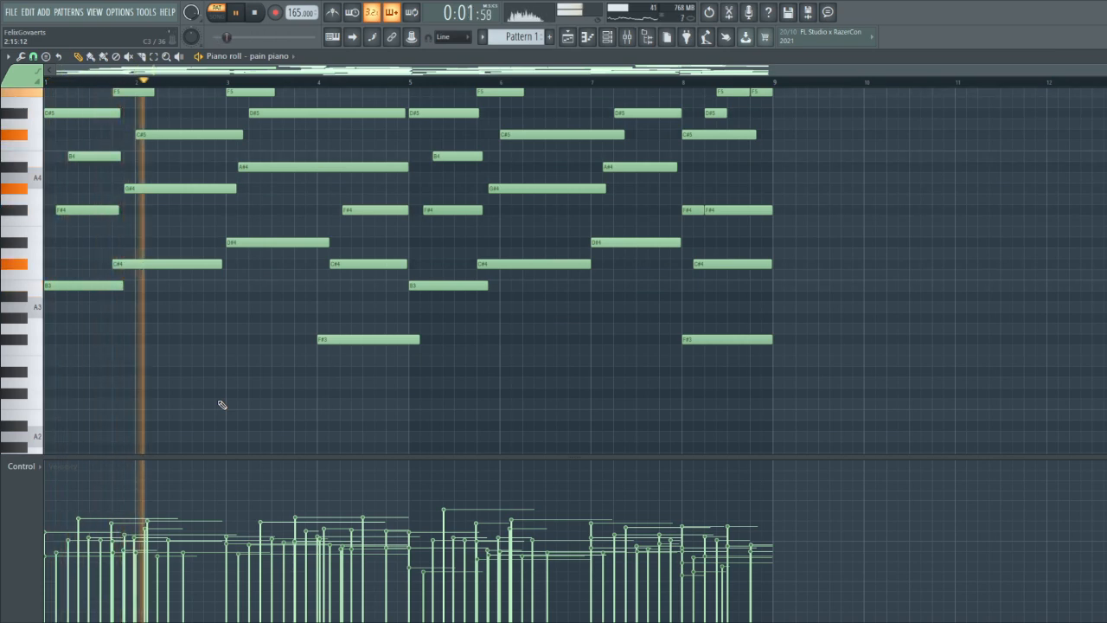
Review the melody during playback and lower the velocity of the C#6 note in bar 5 to about the level of its neighbours
scroll(223, 403, "up", 4)
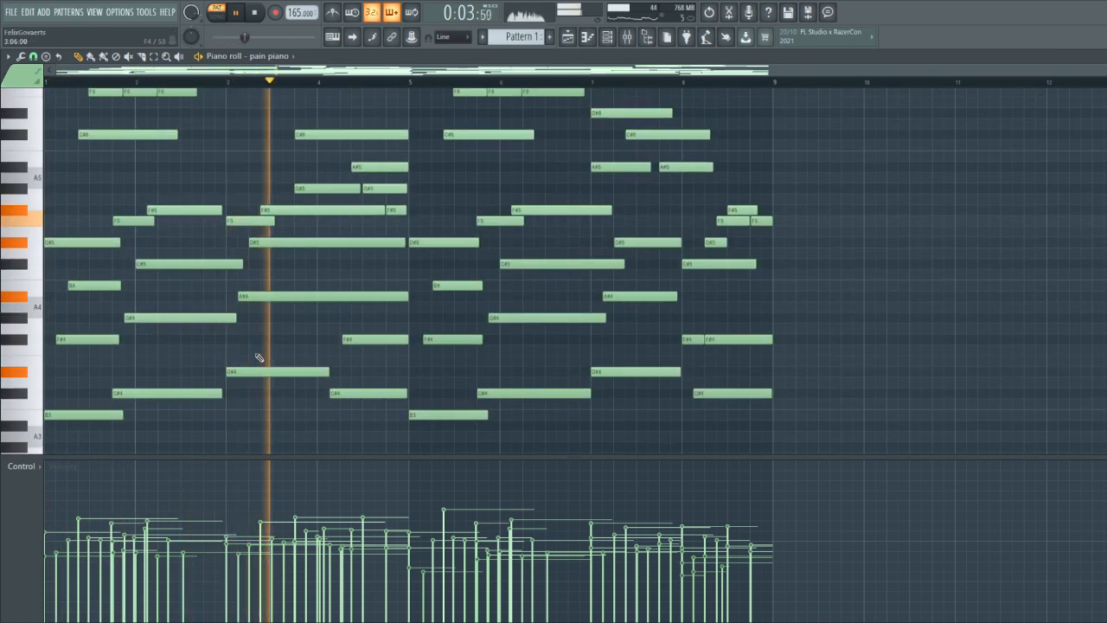
scroll(259, 353, "up", 2)
scroll(251, 311, "up", 2)
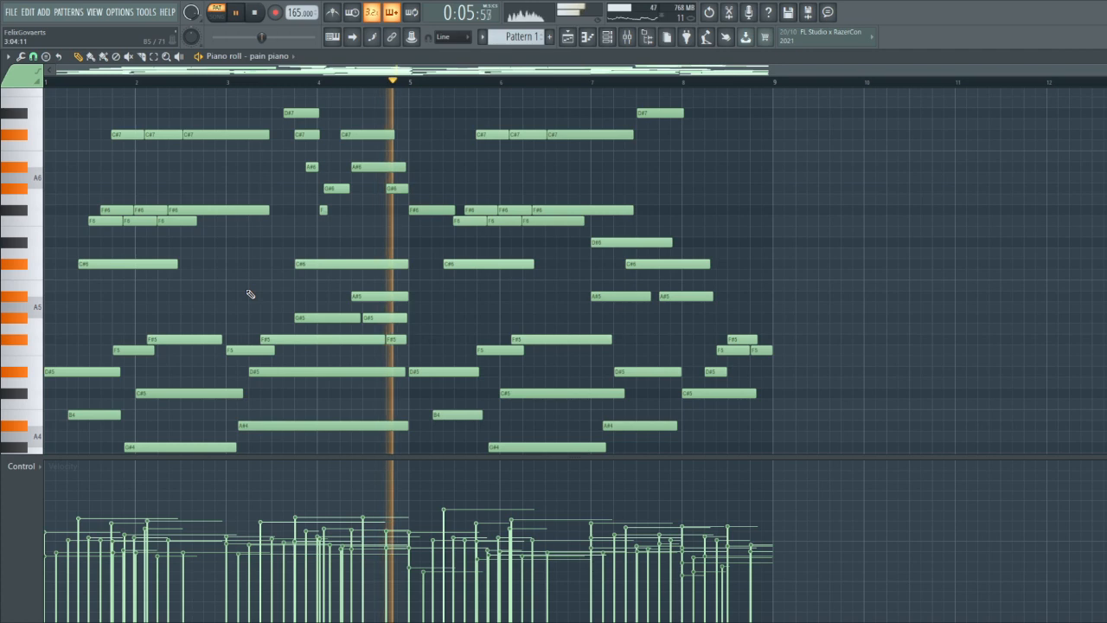
scroll(506, 298, "up", 1)
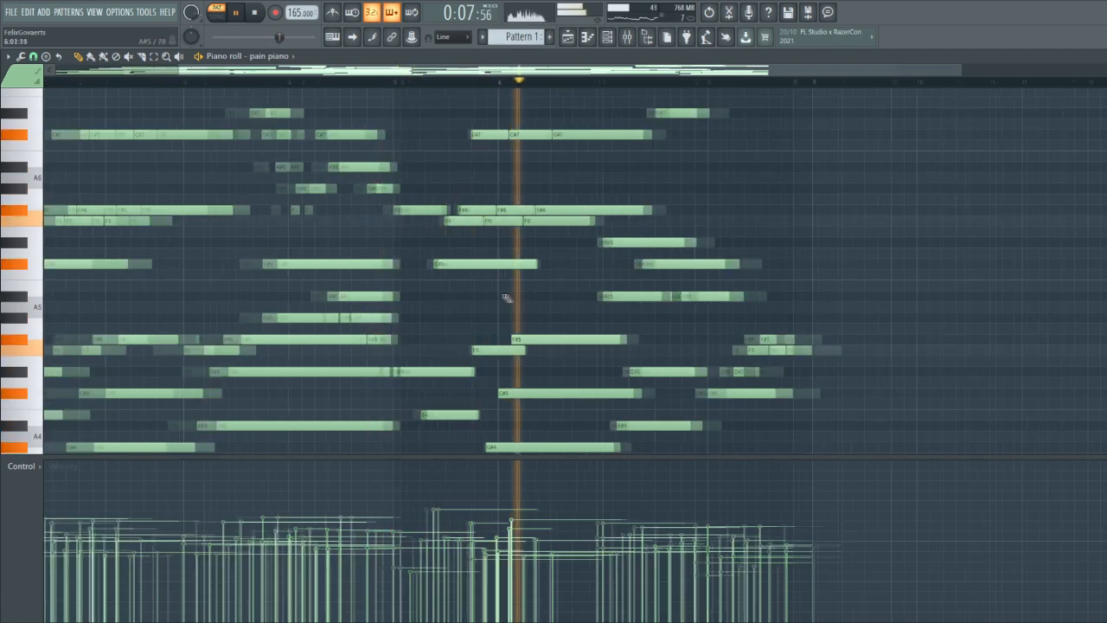
left_click_drag(400, 247, 422, 312)
left_click(391, 529)
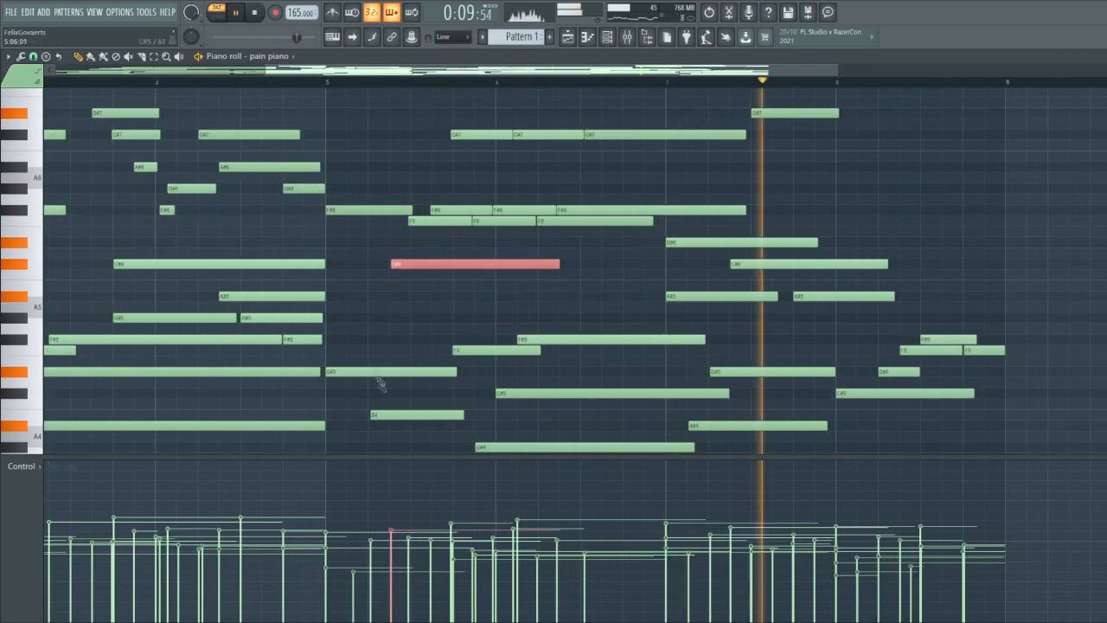
scroll(471, 315, "down", 2)
left_click(479, 312, "ctrl")
Transpose the high closing melody, from the middle of bar 7 to the end of bar 8, down one octave
scroll(553, 333, "up", 2)
left_click_drag(847, 291, 659, 121)
key("ctrl+Down")
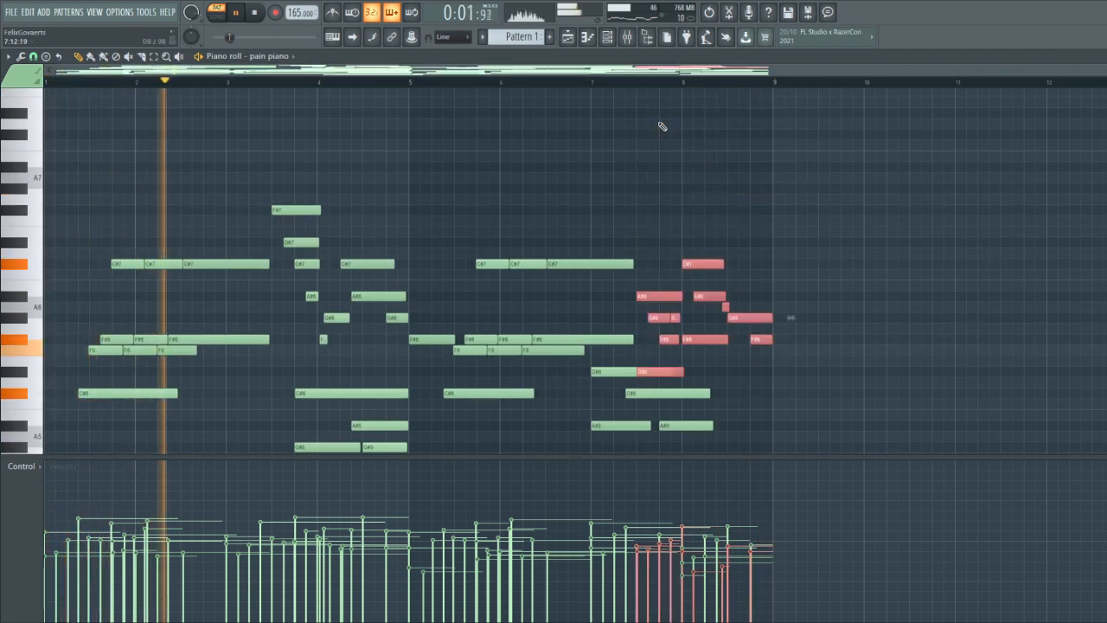
Shorten the first D#6 of bar 7 to end where the second D#6 begins, and nudge the first F6 of bar 5 to start mid-bar
left_click(655, 374)
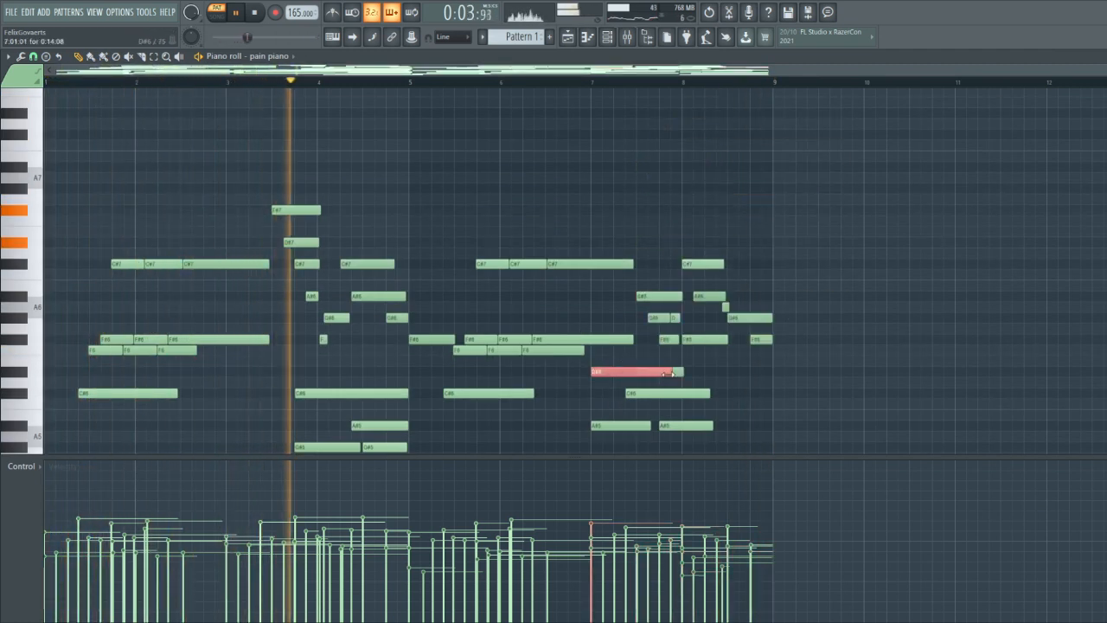
left_click_drag(672, 372, 635, 372)
left_click(770, 413, "ctrl")
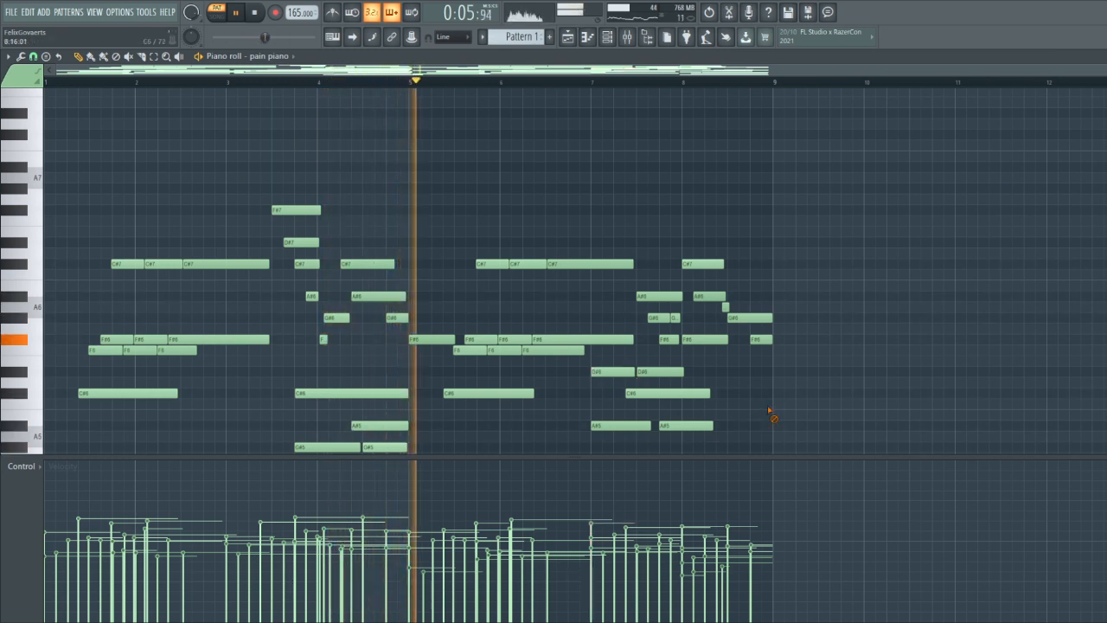
scroll(524, 419, "up", 5)
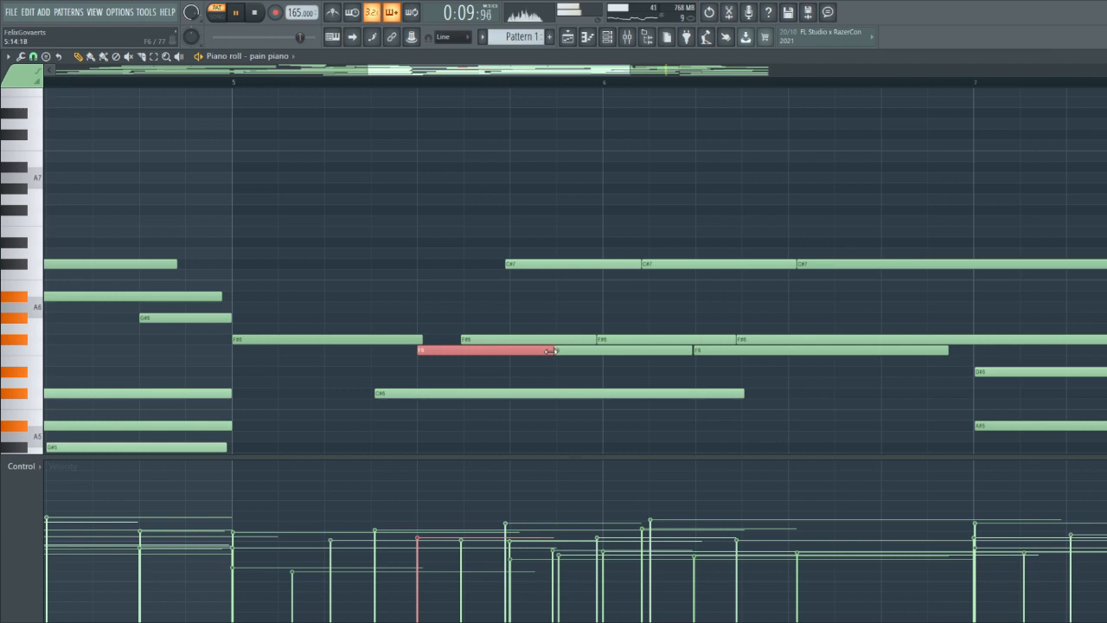
Transpose all the notes down four semitones and play the progression from the start
scroll(531, 391, "down", 5)
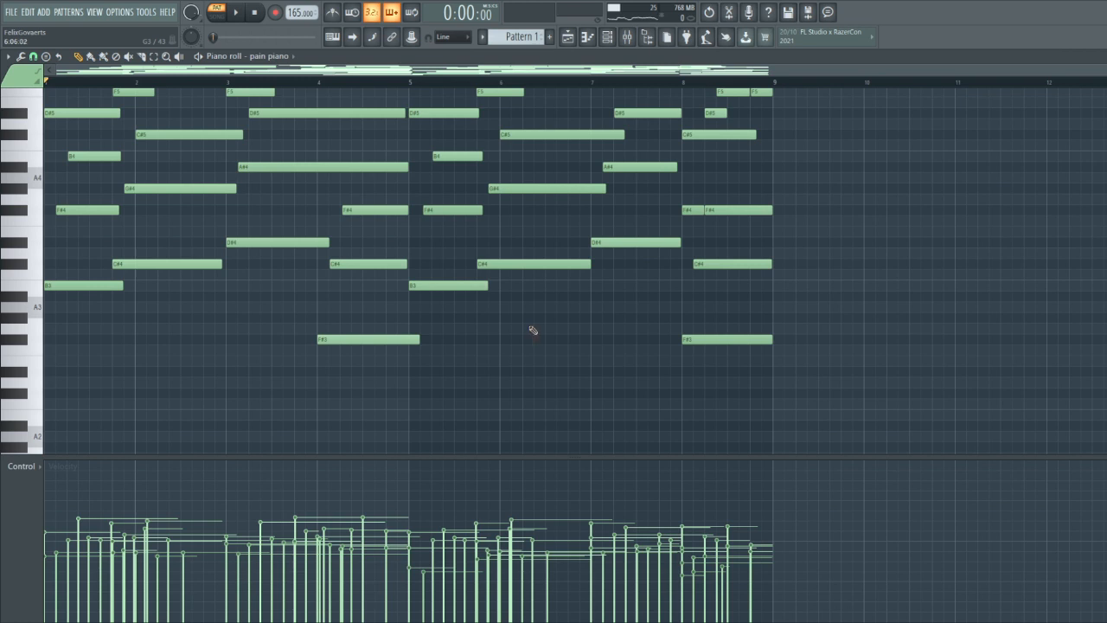
key("shift+Down")
key("shift+Down")
key("shift+Down")
key("shift+Down")
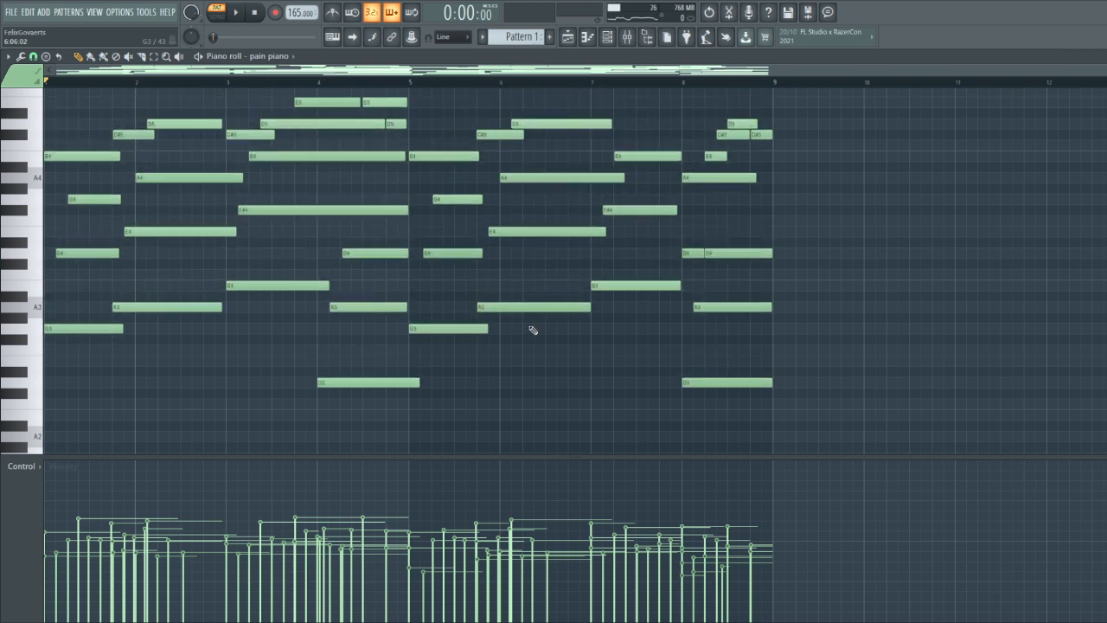
key("space")
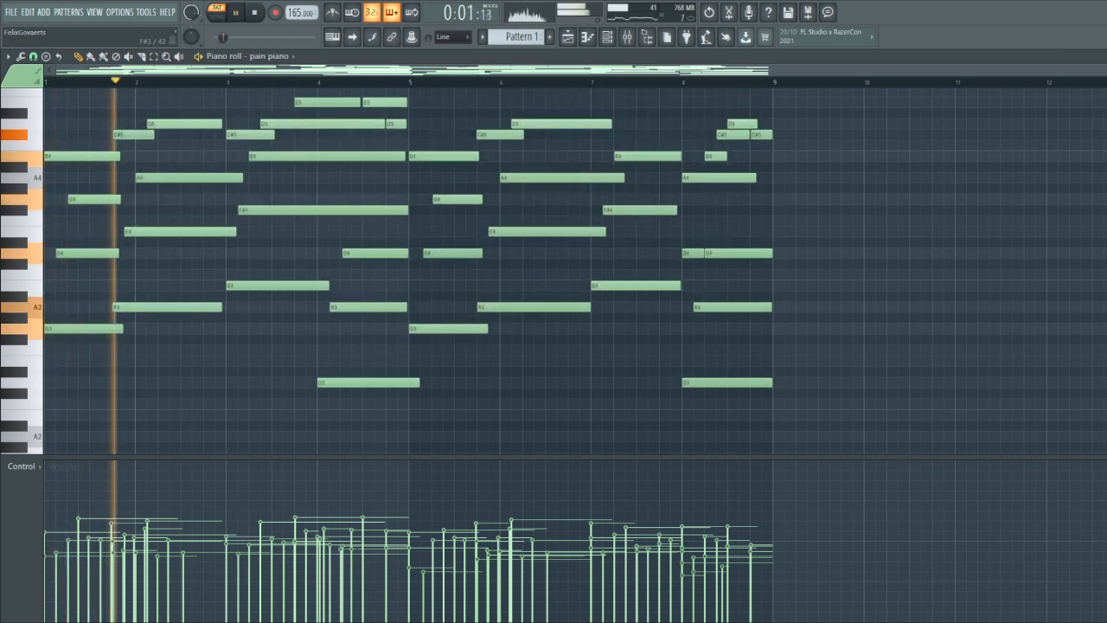
scroll(313, 420, "up", 4)
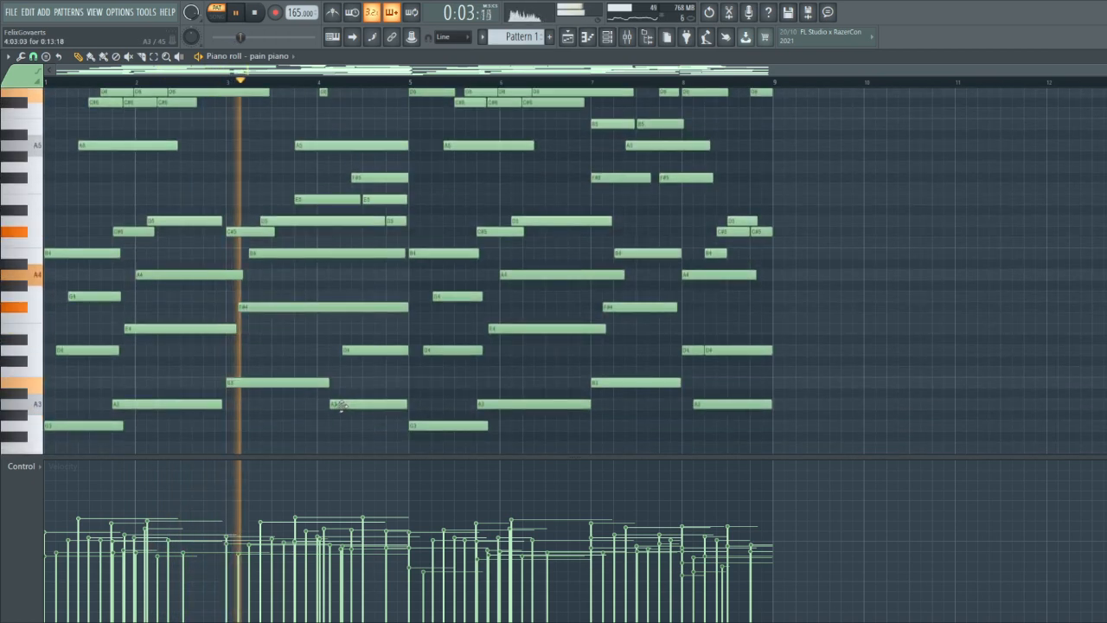
scroll(298, 428, "up", 5)
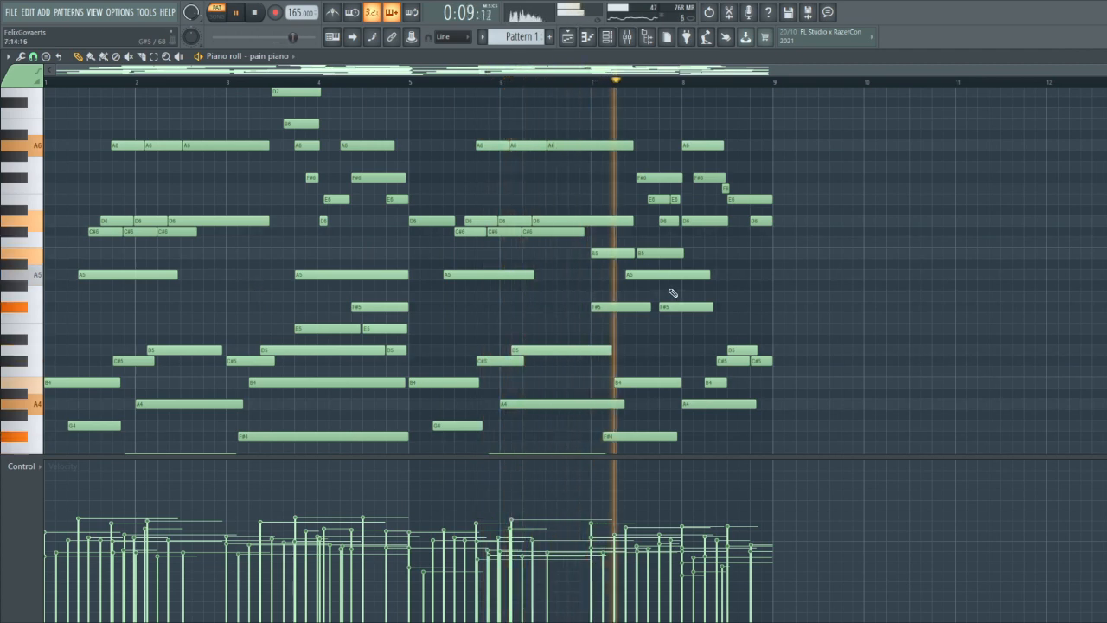
Delete the B5 and F#5 notes at the start of bar 7
scroll(569, 321, "up", 2)
left_click_drag(568, 332, 540, 249)
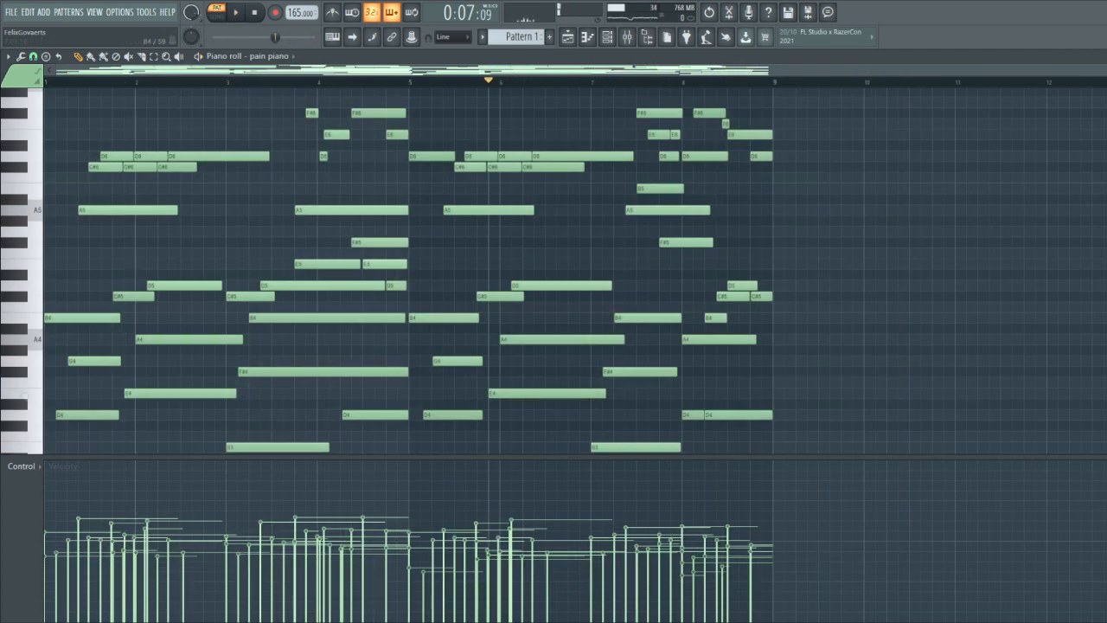
scroll(655, 303, "down", 8)
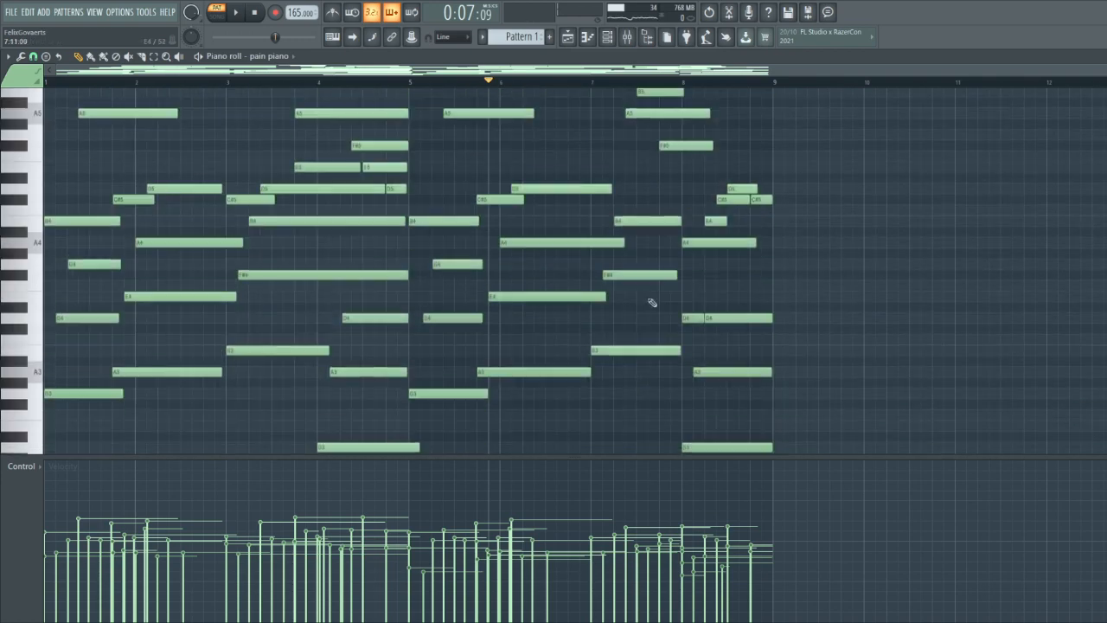
Select the notes, enlarge the note grid and examine the whole progression from the bass to the high melody
left_click_drag(879, 388, 29, 111)
scroll(231, 155, "down", 2)
scroll(269, 234, "down", 3)
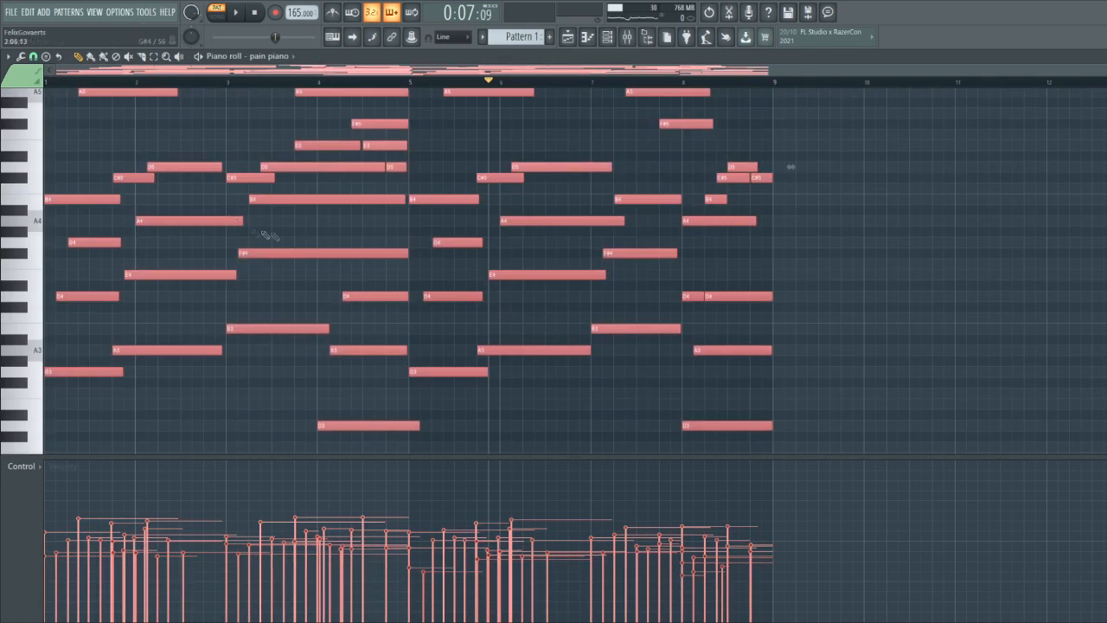
scroll(239, 227, "up", 8)
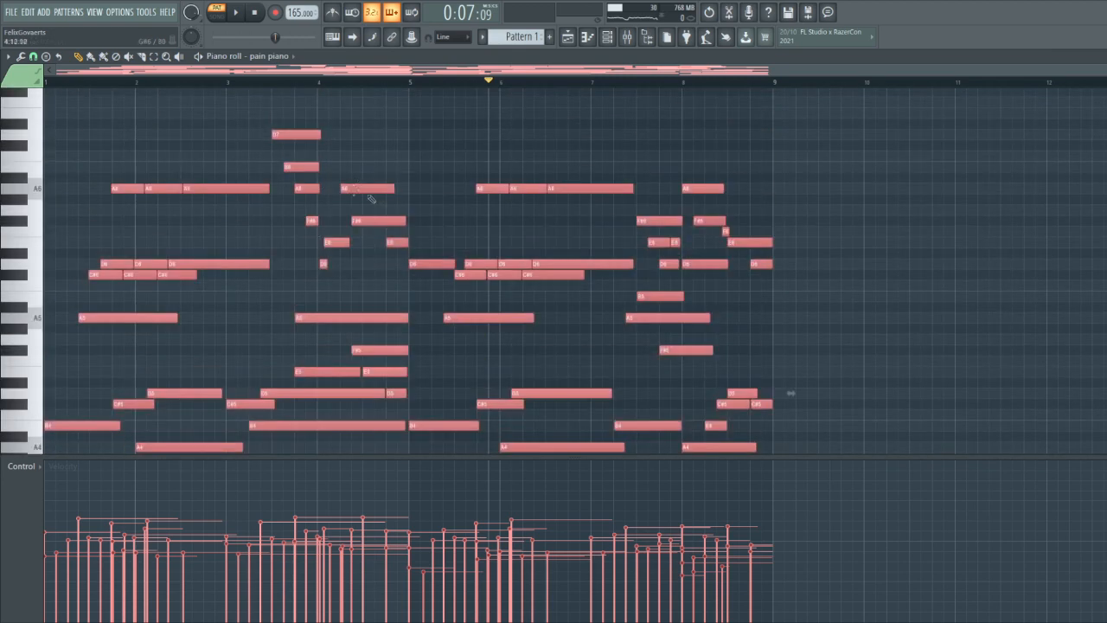
scroll(338, 224, "down", 3)
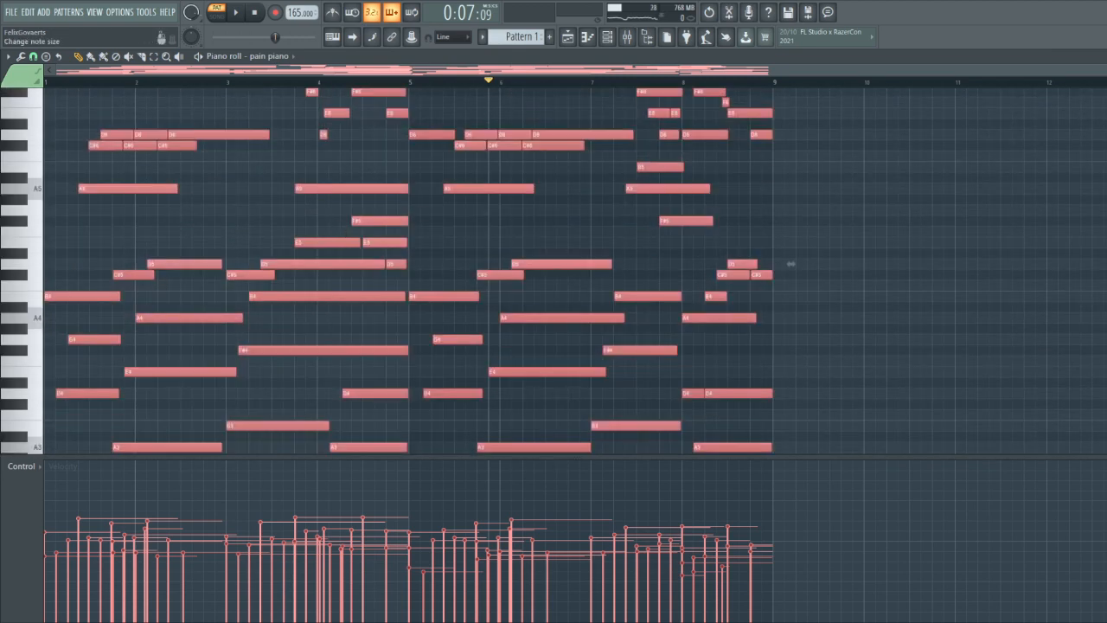
scroll(790, 264, "down", 3)
left_click_drag(868, 455, 499, 482)
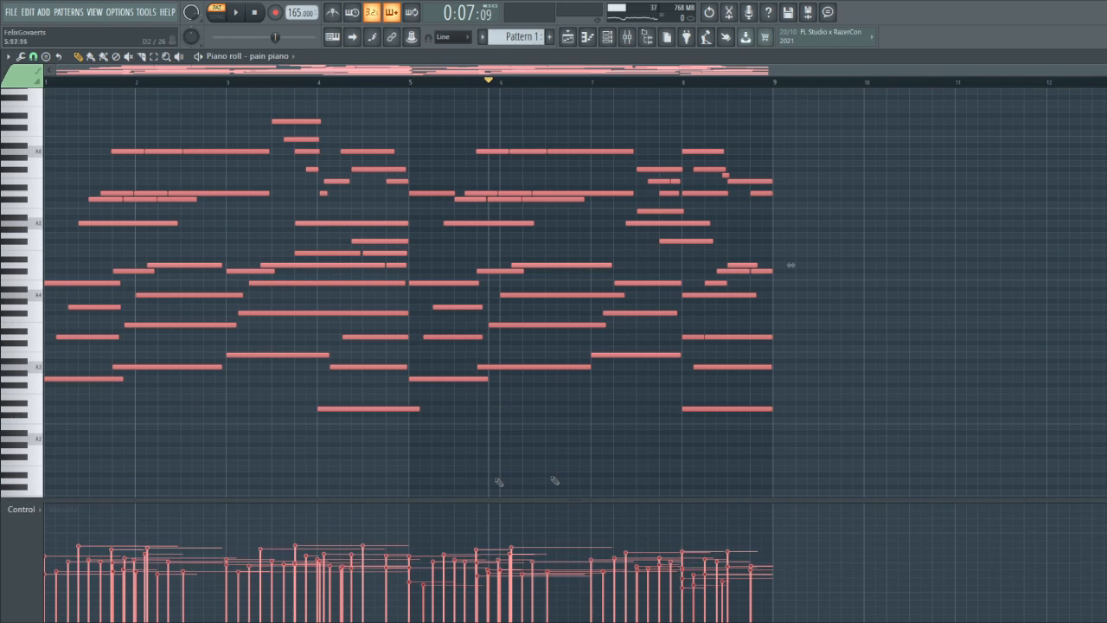
left_click_drag(825, 470, 79, 184)
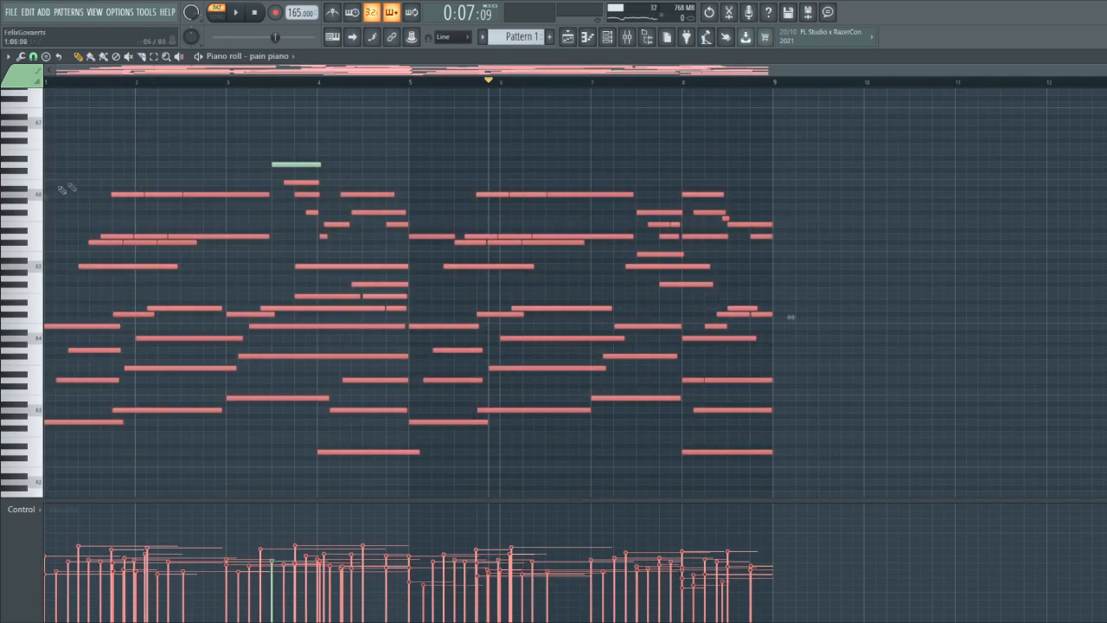
scroll(536, 232, "down", 2)
left_click(504, 215, "ctrl")
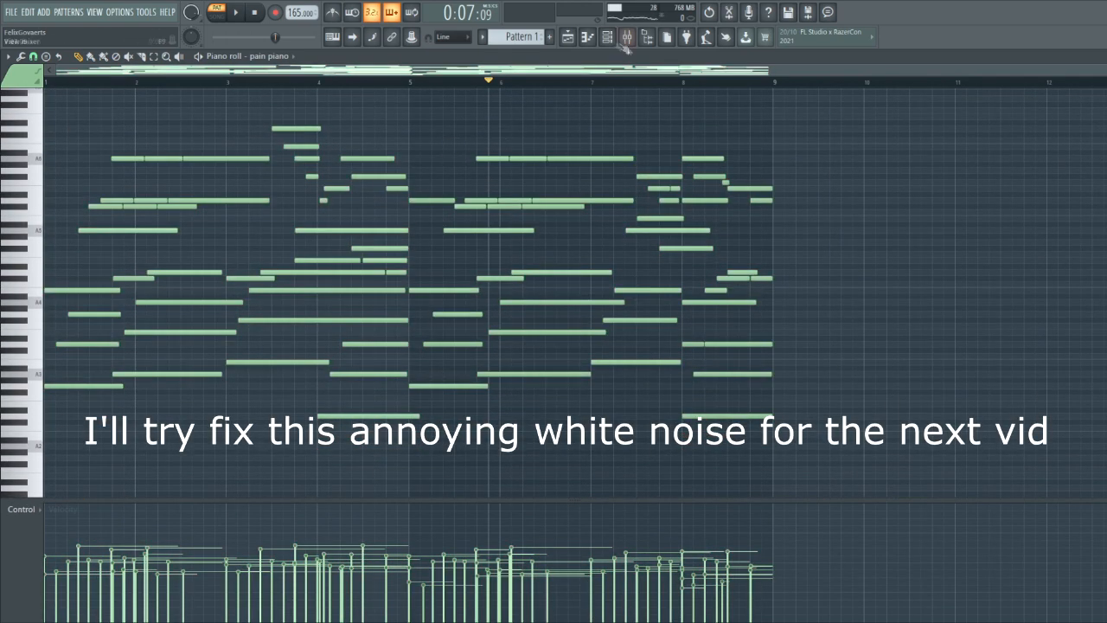
Examine the piano channel's Kontakt instrument and its mixer effects: Fruity parametric EQ 2, ValhallaVintageVerb, RC-20 Retro Color and Fruity delay 2
left_click(610, 40)
left_click(117, 190)
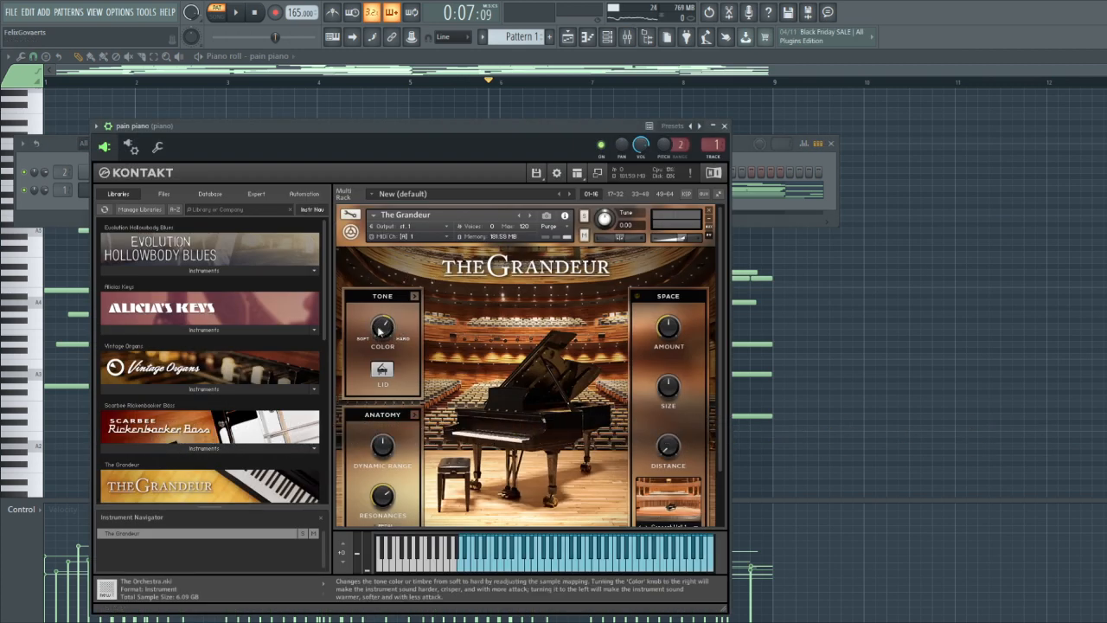
left_click(627, 36)
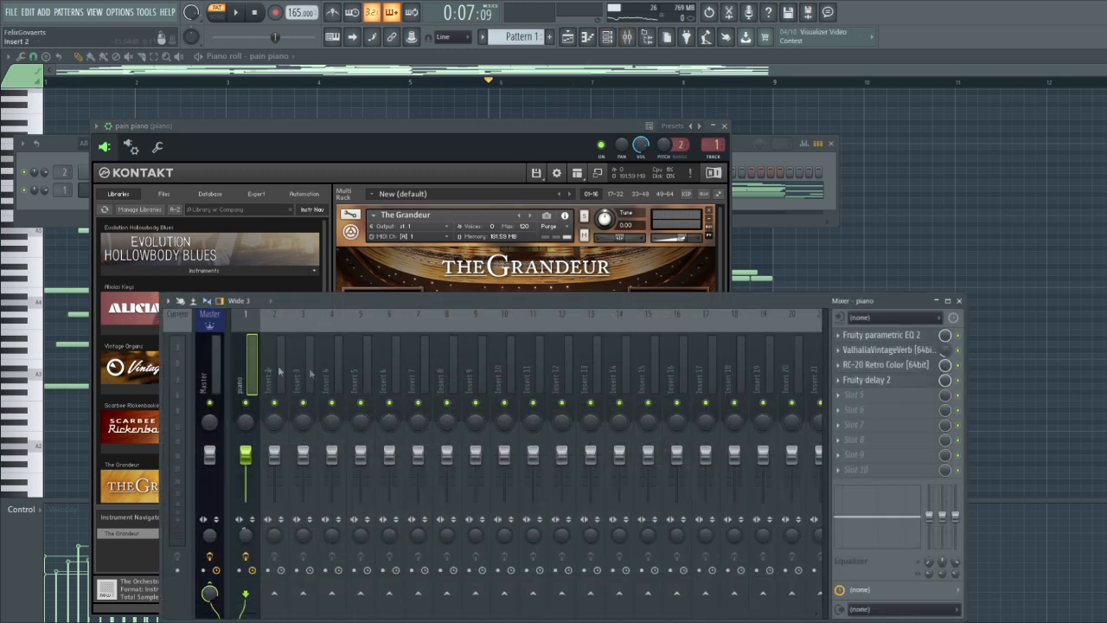
left_click(869, 335)
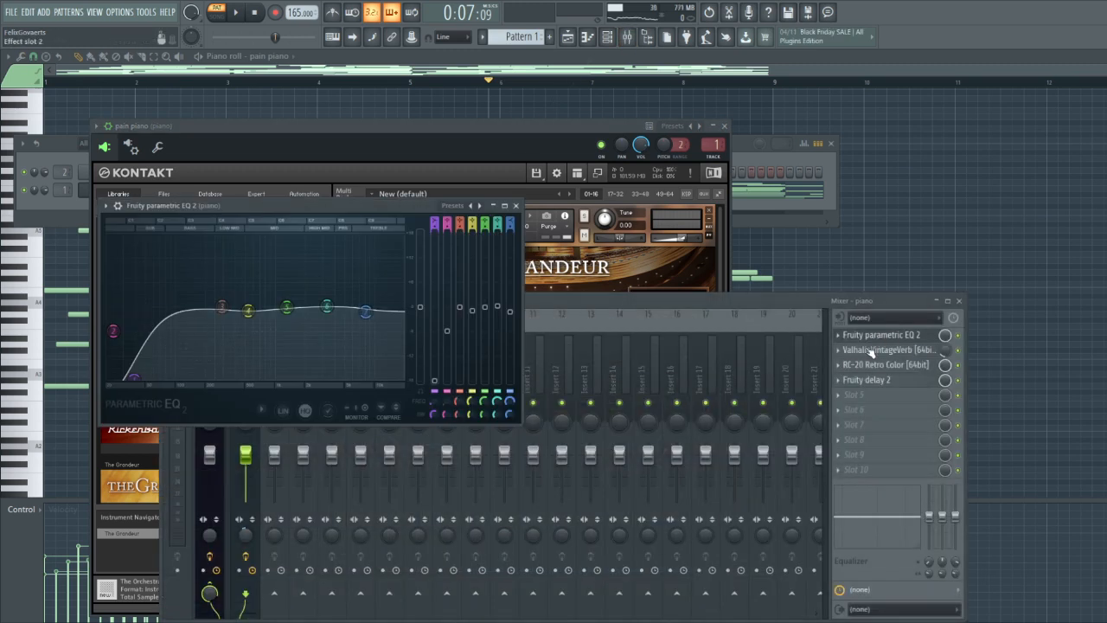
left_click(865, 350)
left_click(860, 364)
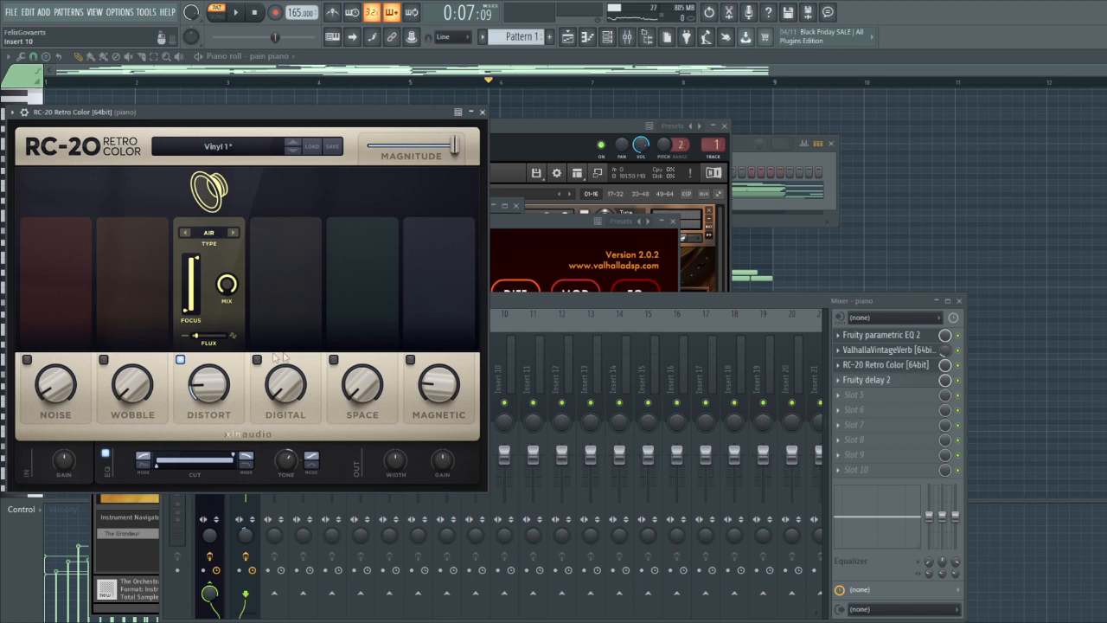
left_click(858, 380)
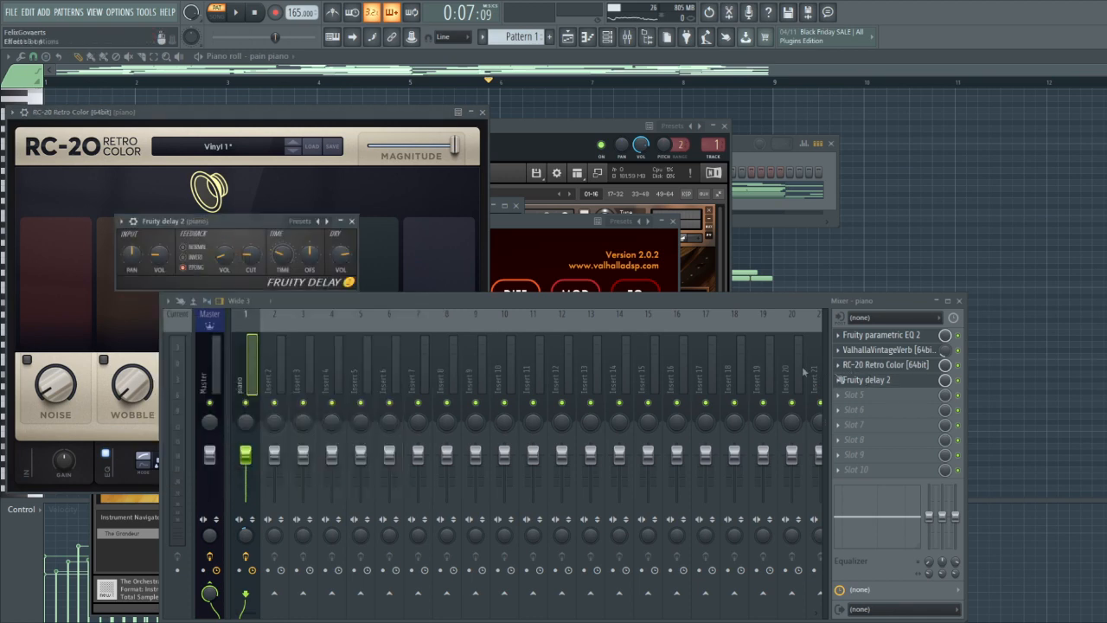
left_click(515, 109)
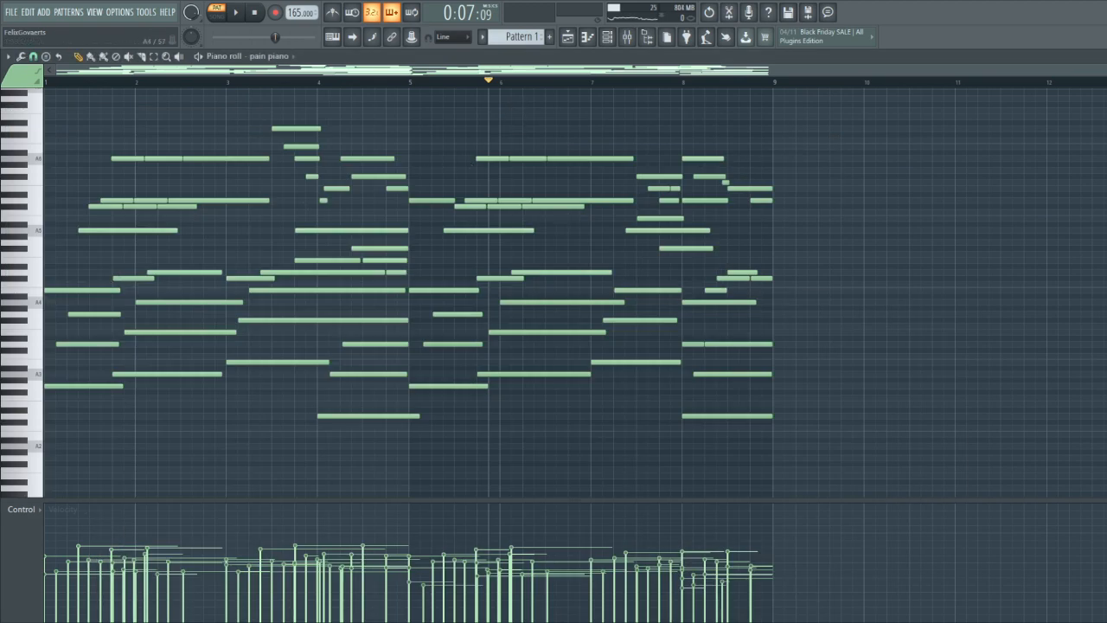